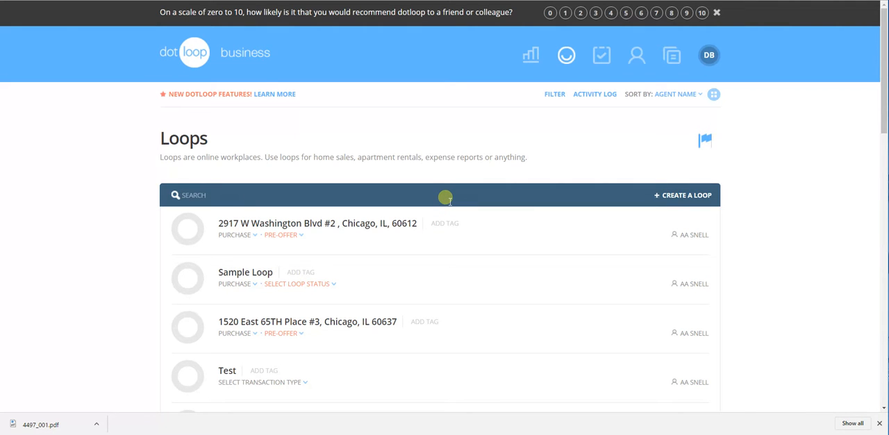
Create a new loop named "daves test offer".
left_click(700, 191)
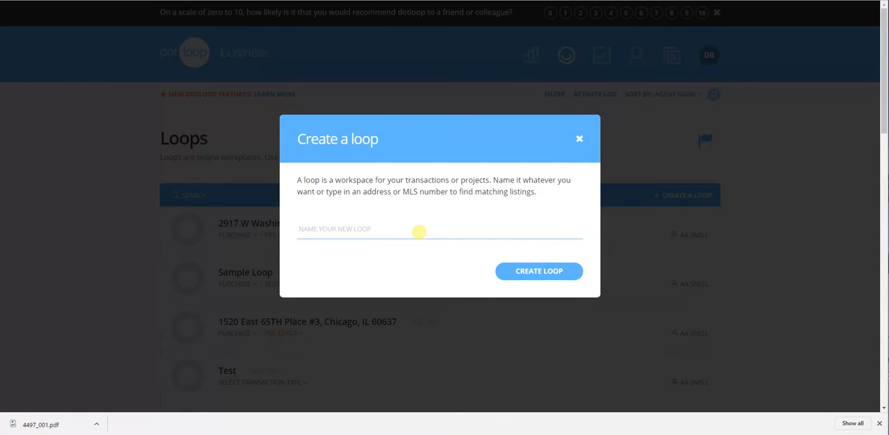
type("daves test offer")
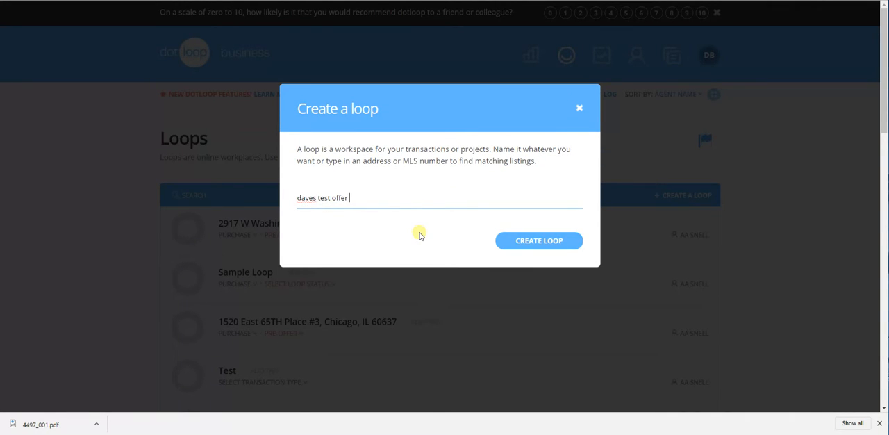
left_click(512, 241)
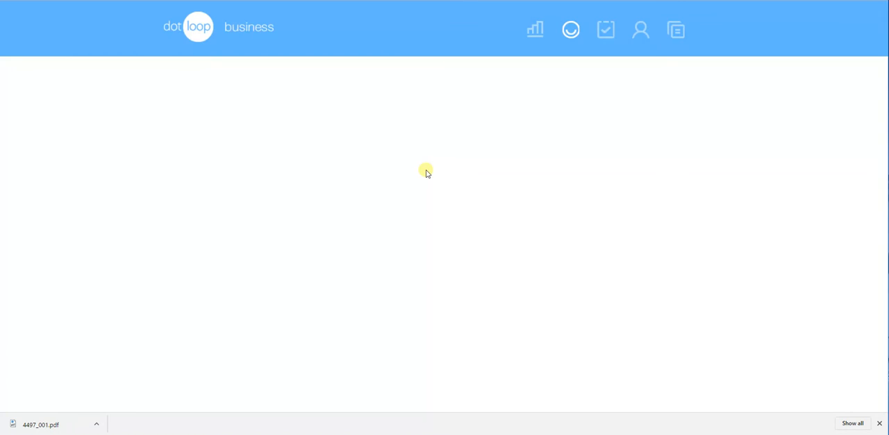
Add the Multi-Board Residential Real Estate Contract 6.1 to the loop from the CAR SFR/Condo Purchase - 6.1 Contract templates.
scroll(415, 194, "down", 2)
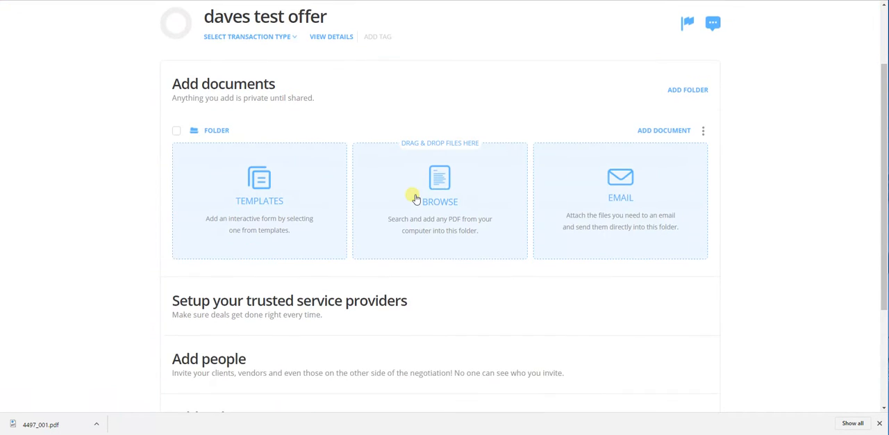
scroll(415, 199, "up", 1)
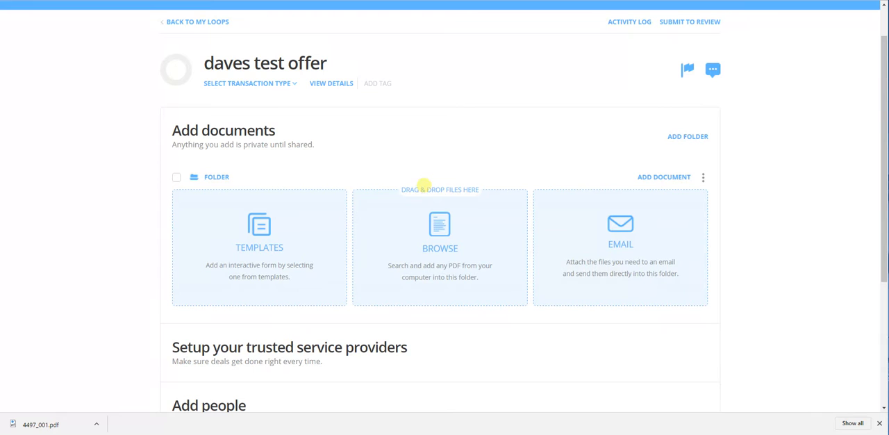
left_click(273, 232)
left_click_drag(376, 153, 378, 226)
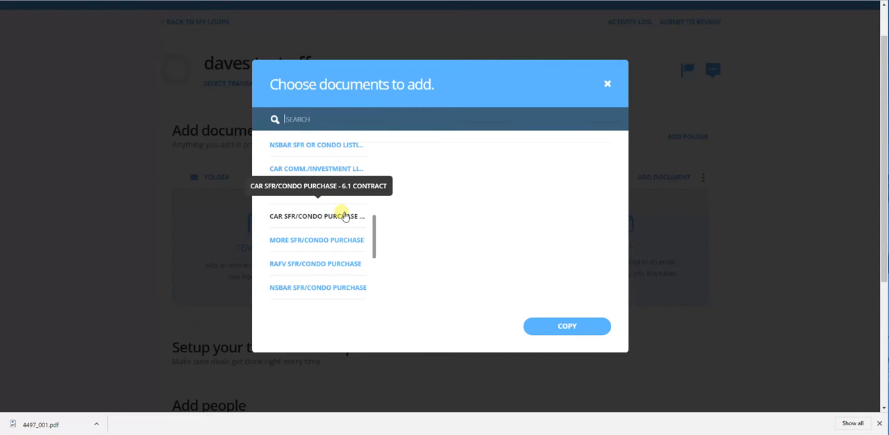
left_click(345, 216)
left_click_drag(608, 195, 611, 179)
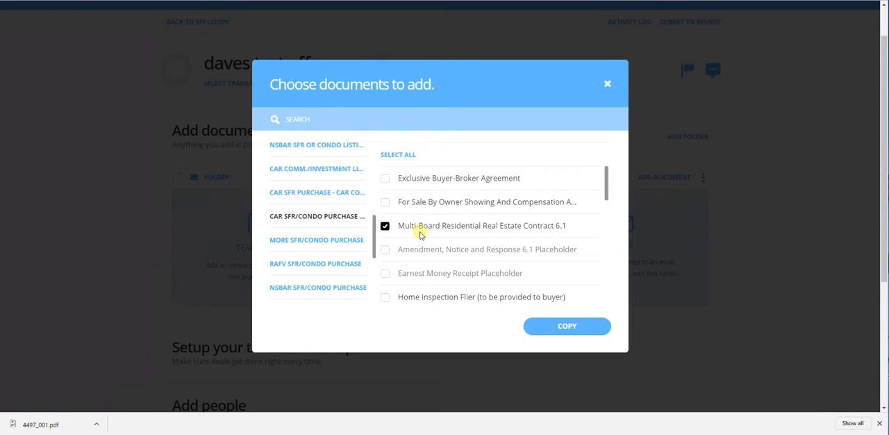
left_click(553, 326)
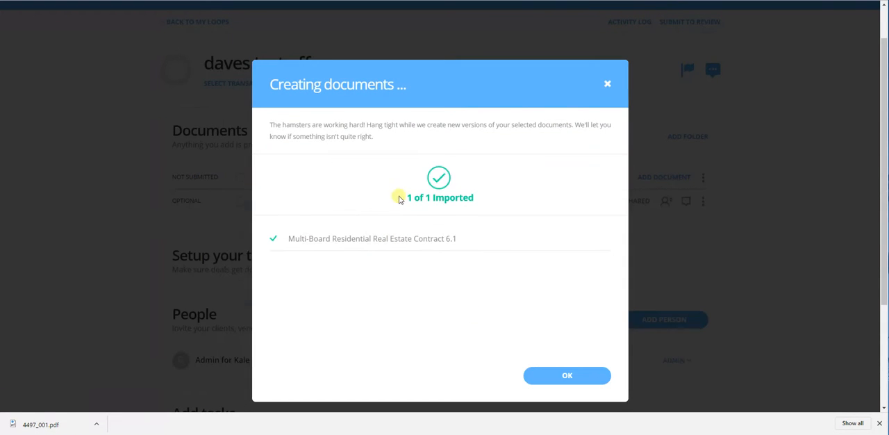
left_click(560, 373)
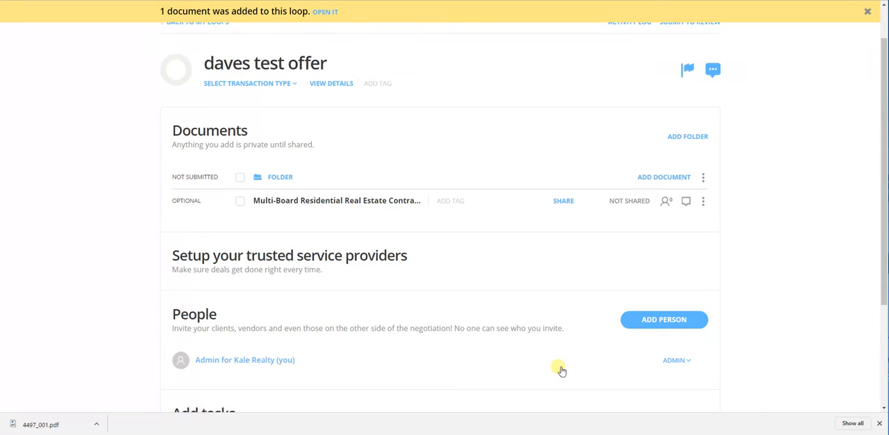
Show the document folder's options for adding files and browse the PDFs on the computer without choosing one.
scroll(474, 262, "up", 1)
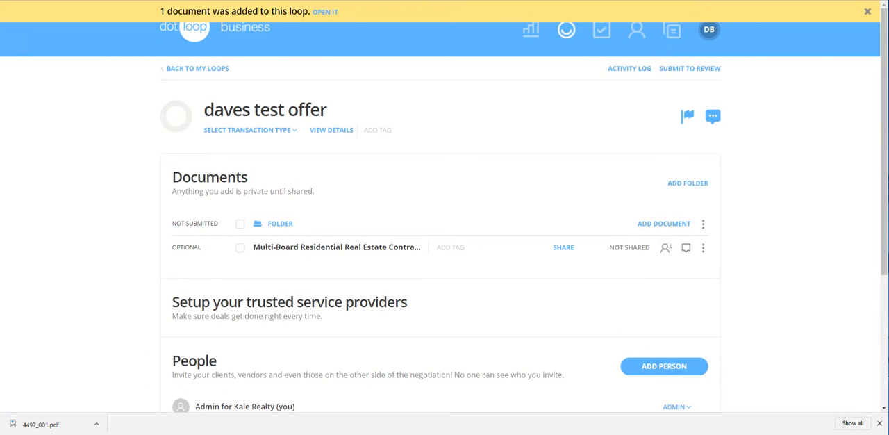
left_click_drag(354, 244, 255, 262)
left_click(650, 224)
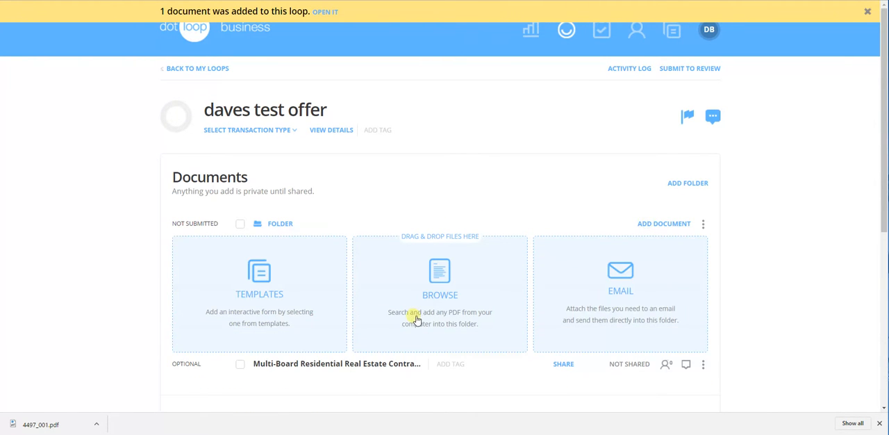
left_click(446, 278)
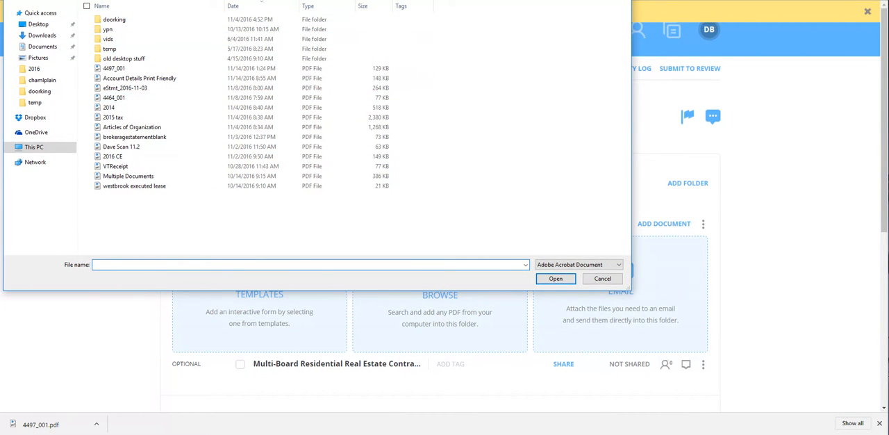
key("Escape")
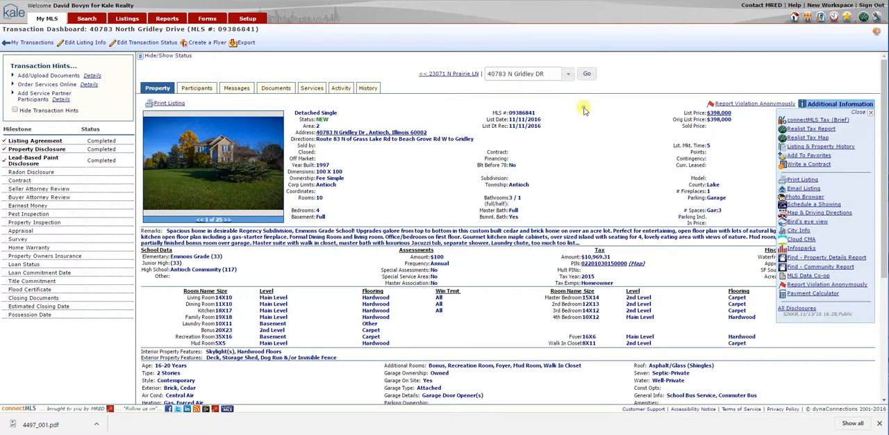
In connectMLS, open the All Disclosures document from the listing's additional information.
left_click(839, 108)
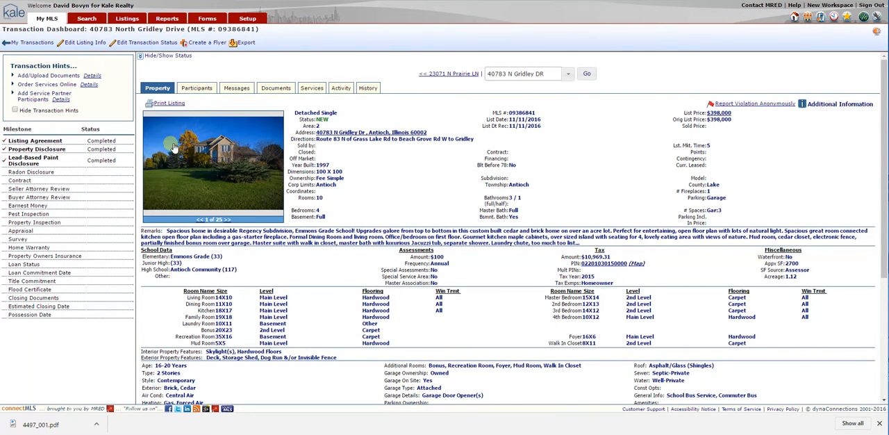
left_click(831, 108)
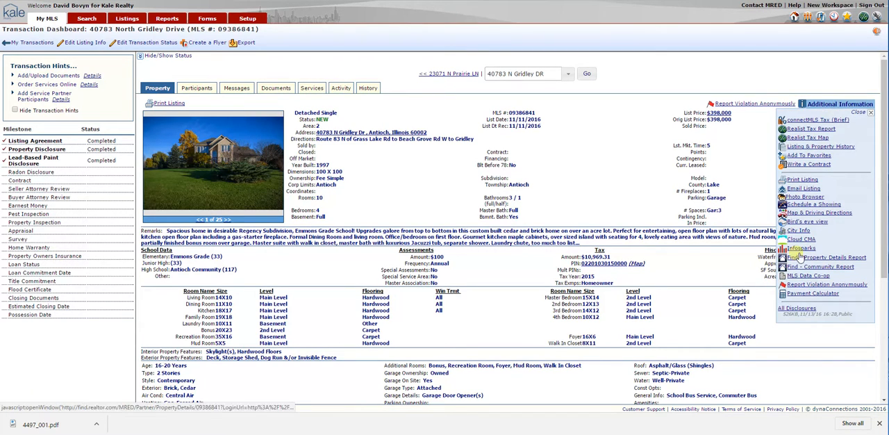
left_click(796, 310)
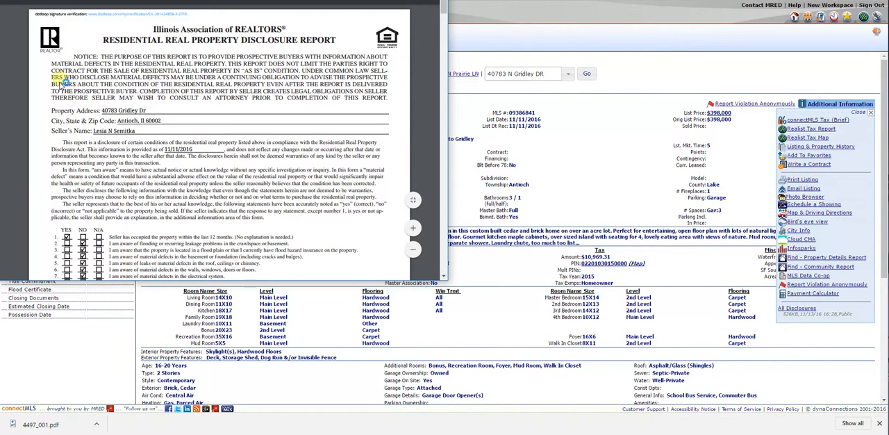
Save all pages of the property disclosure report as a PDF named disclosuresdave.
right_click(46, 41)
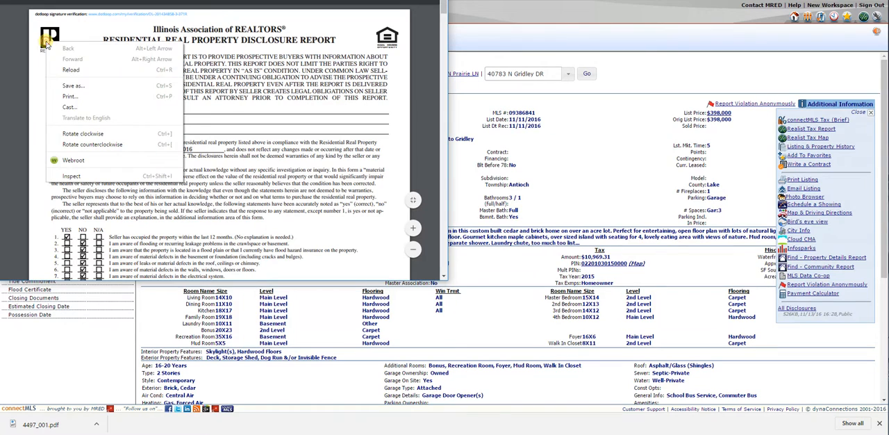
left_click(78, 97)
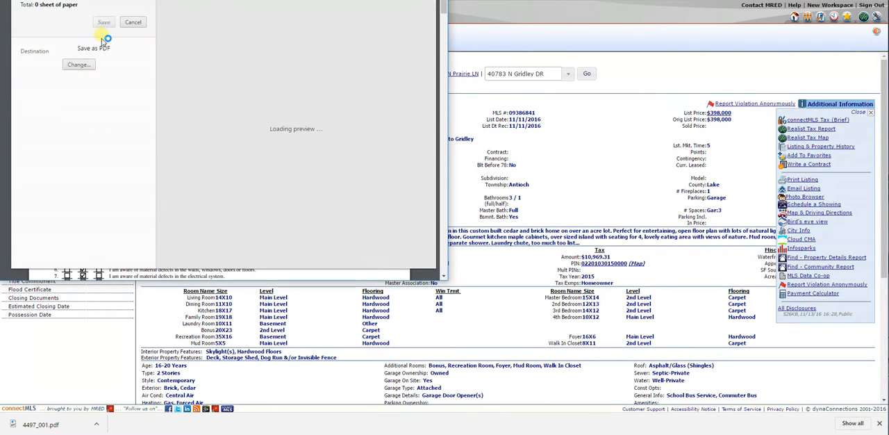
left_click(105, 25)
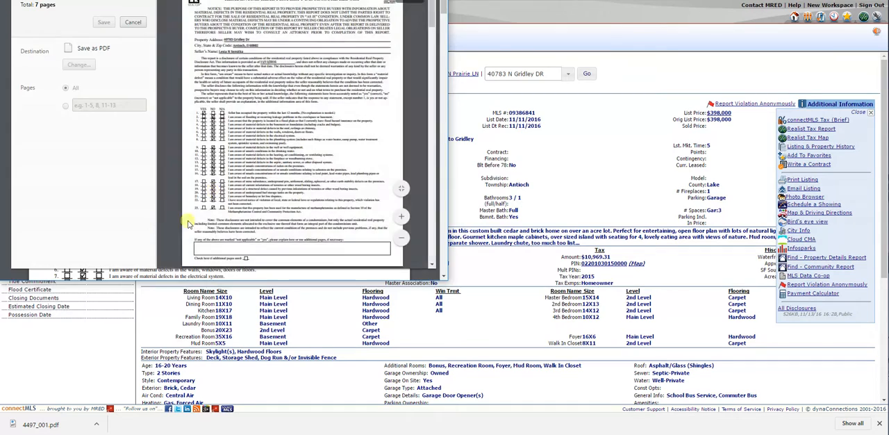
type("d")
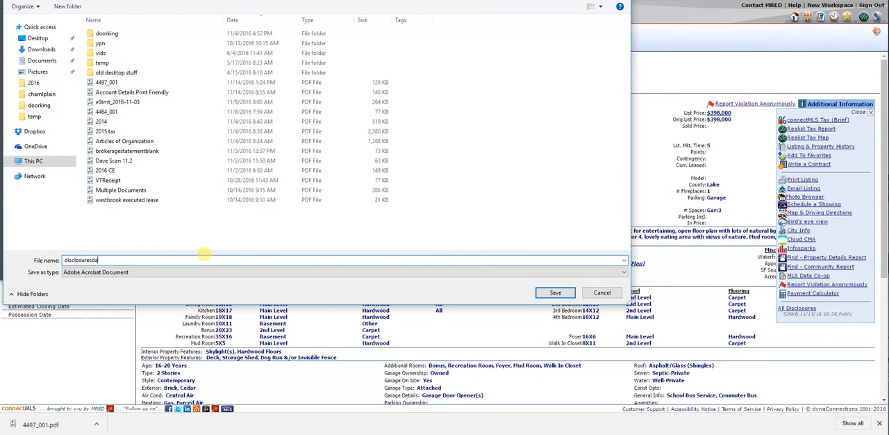
type("isclosuresda")
key("Return")
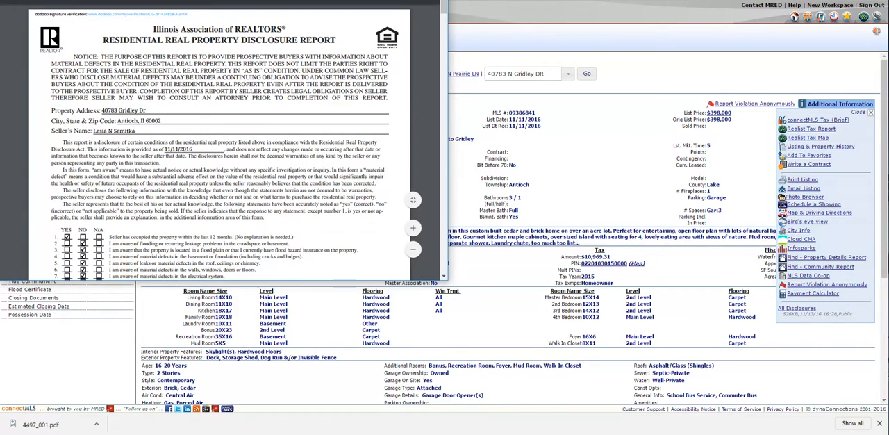
Return to the dotloop loop and upload the disclosuresdave PDF from the computer into the document folder.
left_click(498, 19)
key("ctrl+Tab")
left_click(442, 272)
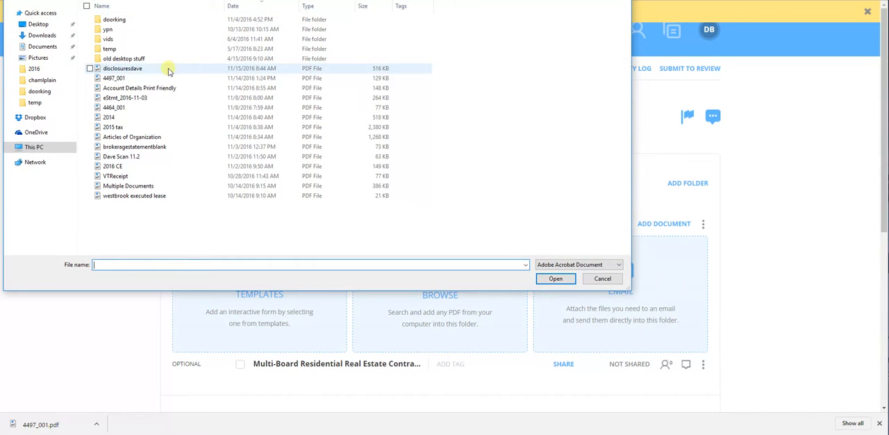
double_click(168, 70)
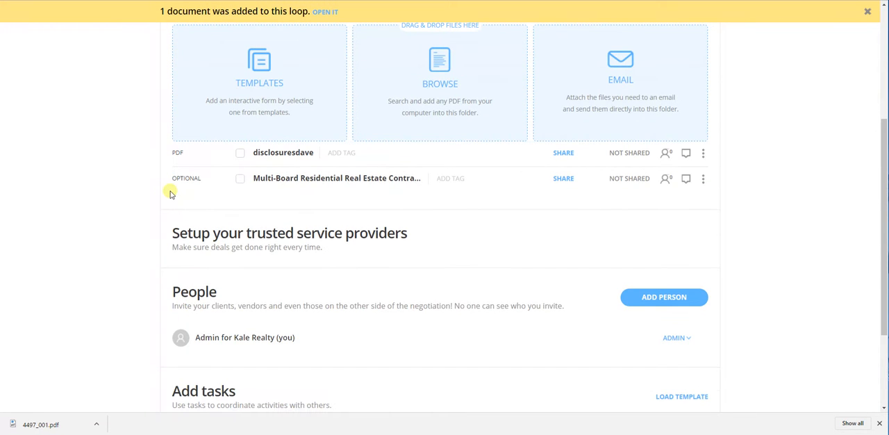
Select the Multi-Board Residential Real Estate Contract in the loop's documents and open it.
scroll(173, 194, "down", 1)
scroll(172, 195, "up", 3)
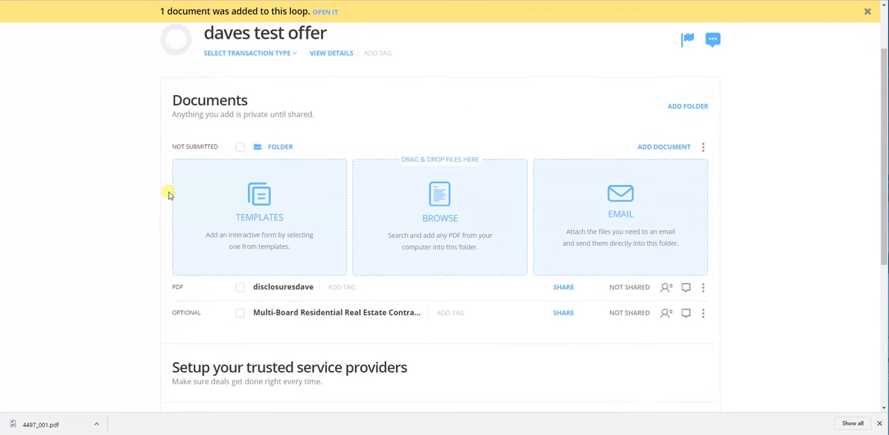
left_click_drag(244, 160, 241, 303)
left_click(240, 319)
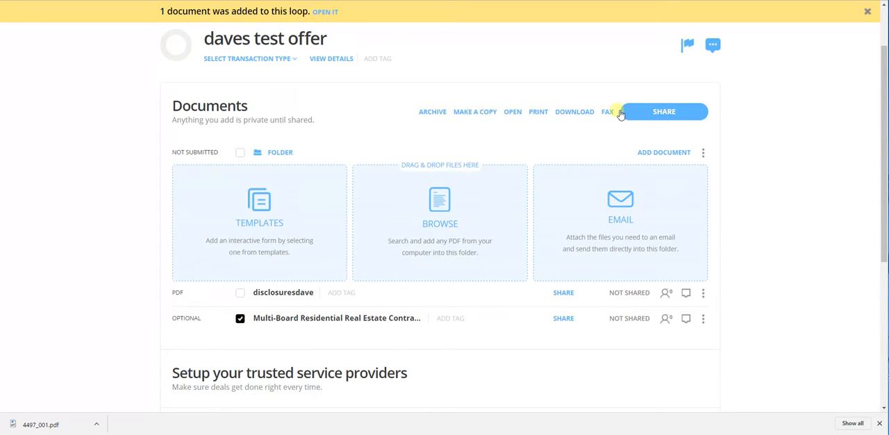
left_click(514, 113)
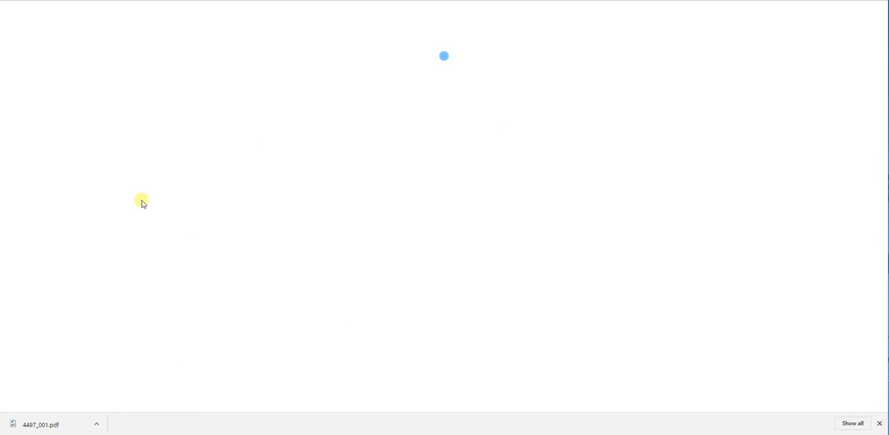
Add a new person as Buyer 1 in the contract's Autofill roles, entering the buyer's full name and e-mail.
scroll(347, 199, "up", 3)
scroll(347, 199, "up", 2)
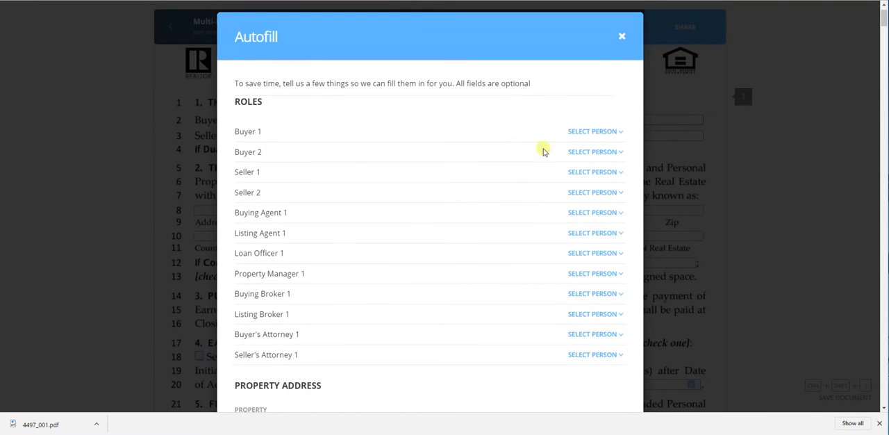
left_click(590, 132)
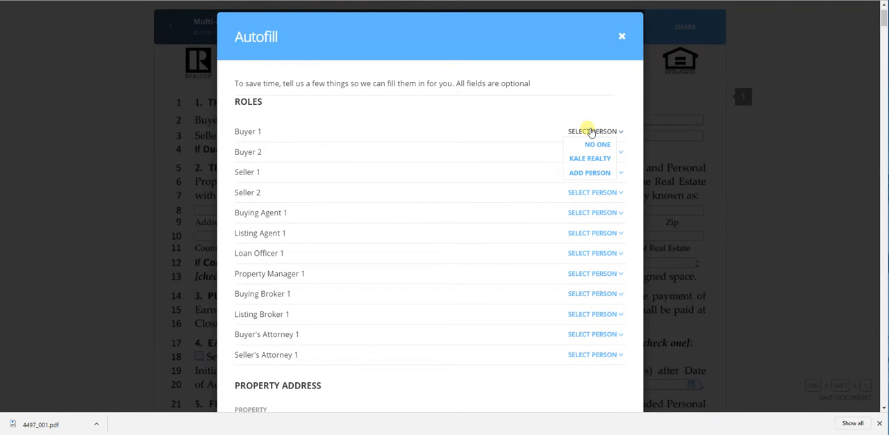
left_click(593, 171)
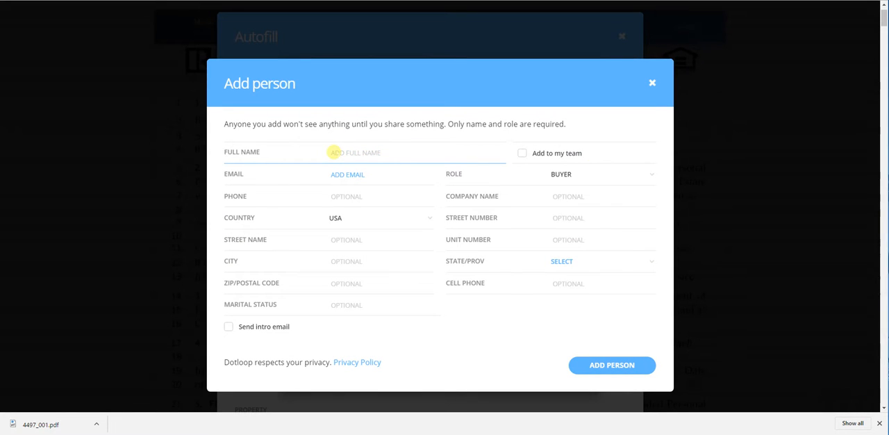
type("mr buyer number 1")
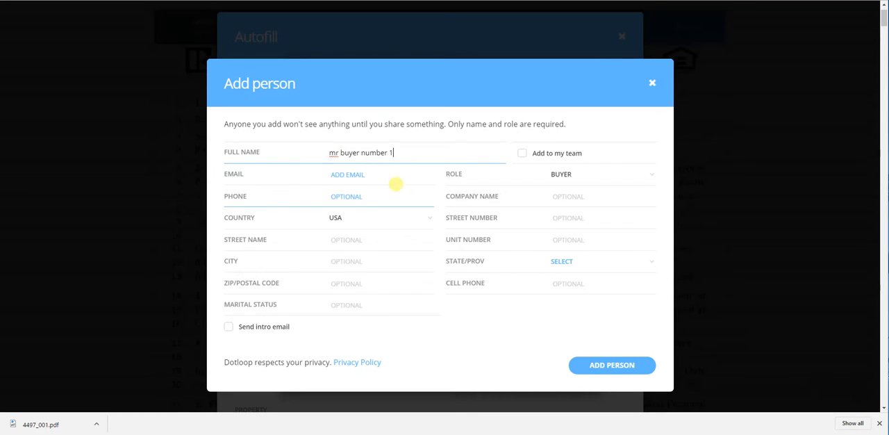
left_click(398, 176)
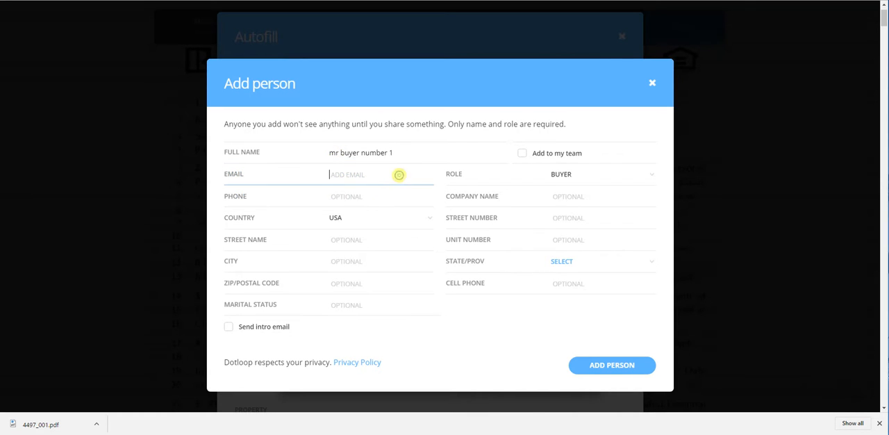
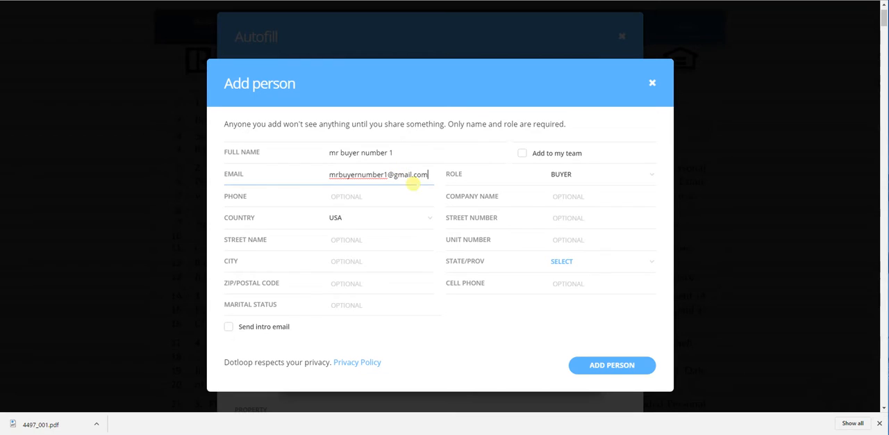
left_click(600, 368)
Add a new person as Buyer 2 in the Autofill roles, entering the second buyer's full name and e-mail.
left_click(591, 173)
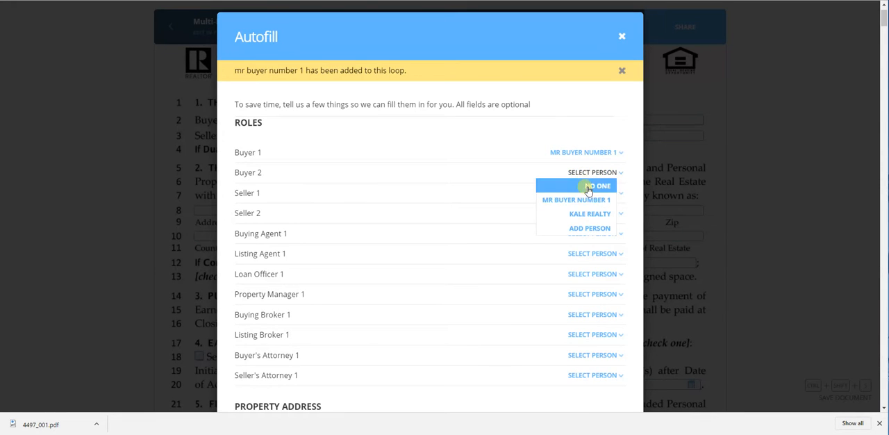
left_click(594, 228)
type("Mrs buyer number 2")
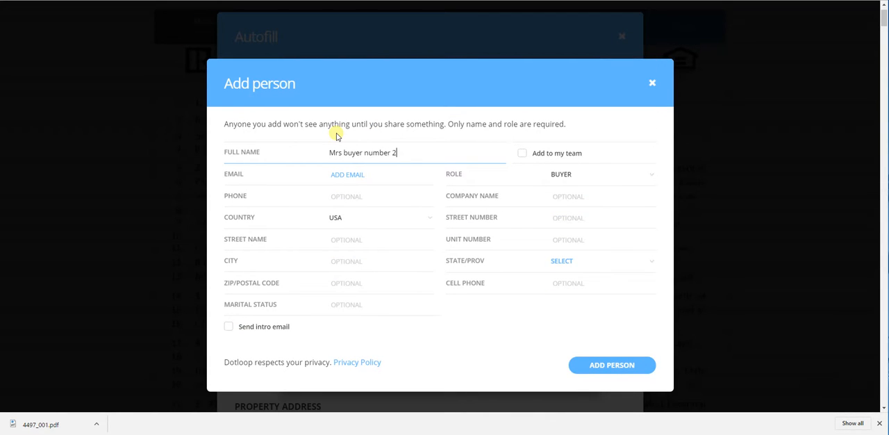
left_click(381, 173)
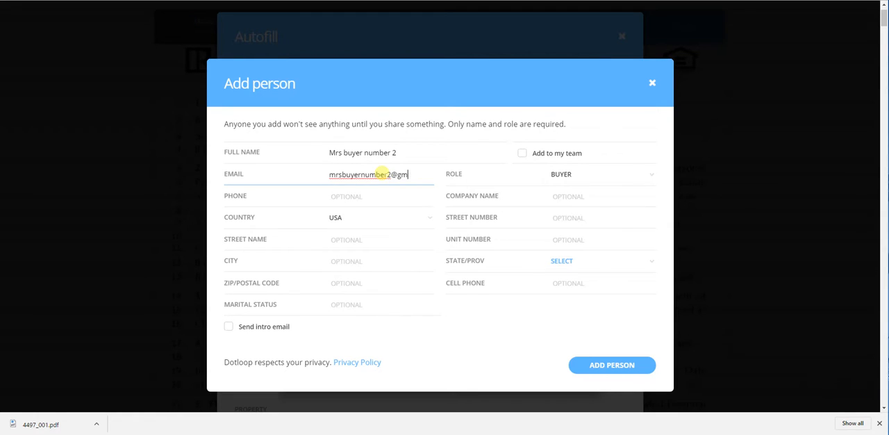
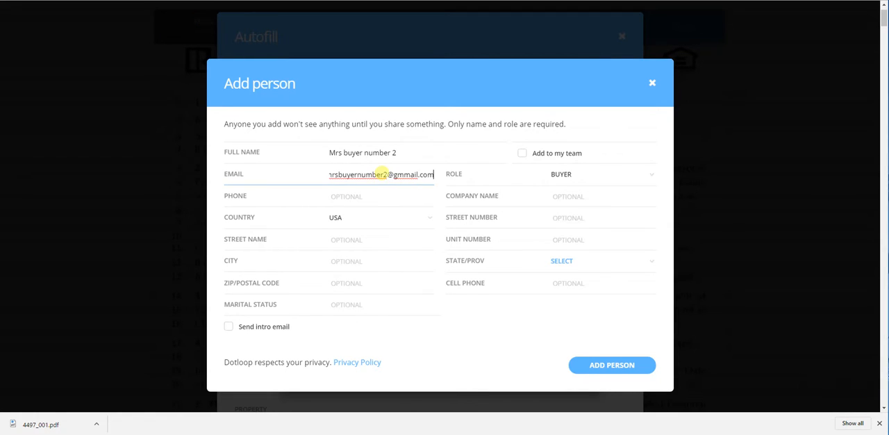
left_click(403, 174)
key("BackSpace")
left_click(614, 367)
Assign Kale Realty to the Buying Agent 1 role.
scroll(363, 174, "down", 3)
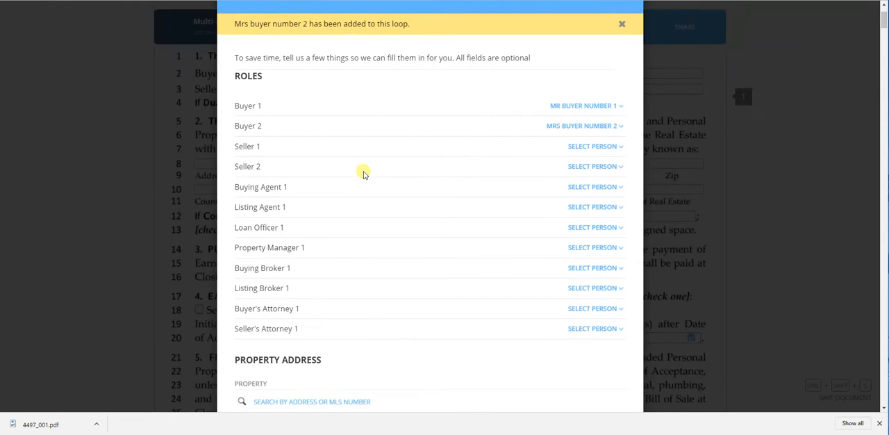
scroll(363, 174, "up", 1)
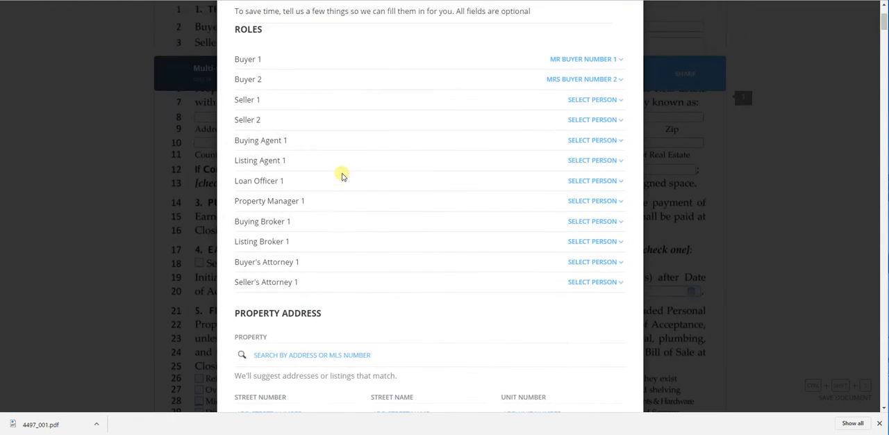
left_click(580, 142)
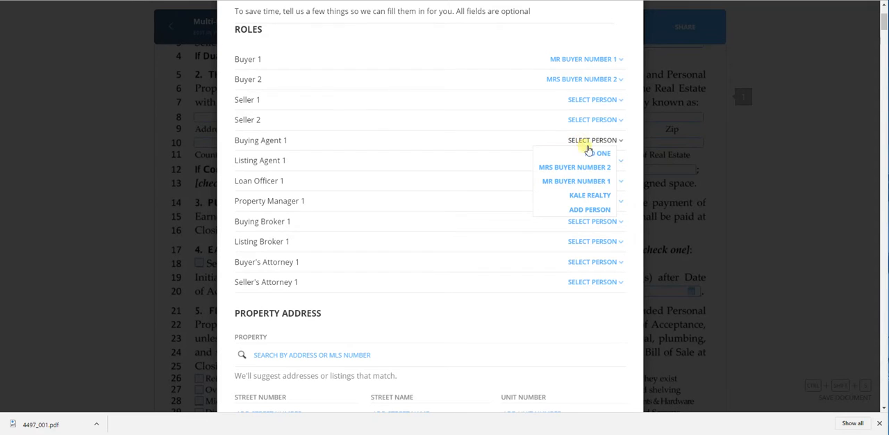
left_click(596, 195)
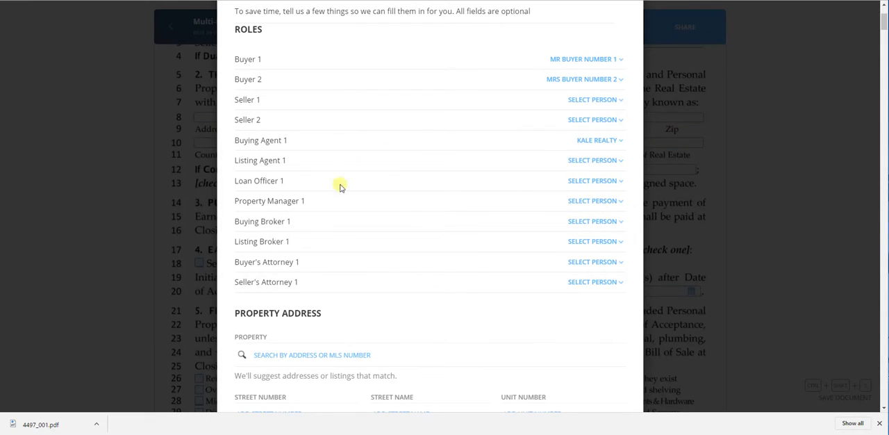
Fill in a new person for the Listing Agent 1 role with the agent's full name and e-mail and submit it.
scroll(338, 212, "down", 1)
left_click(604, 92)
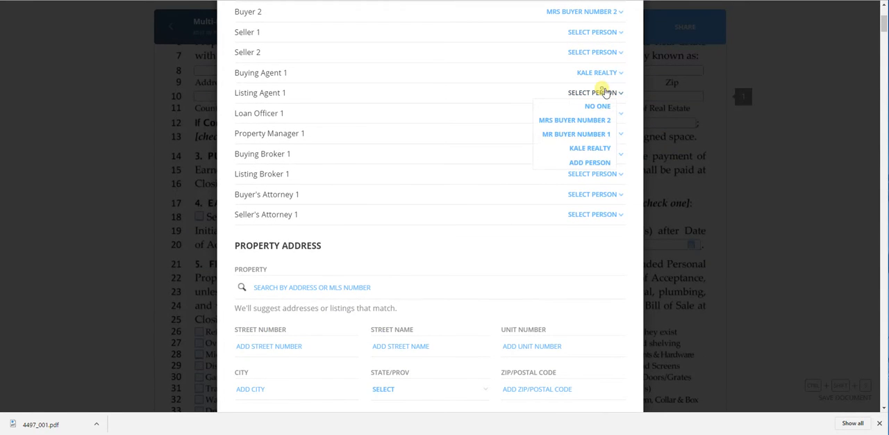
left_click(600, 163)
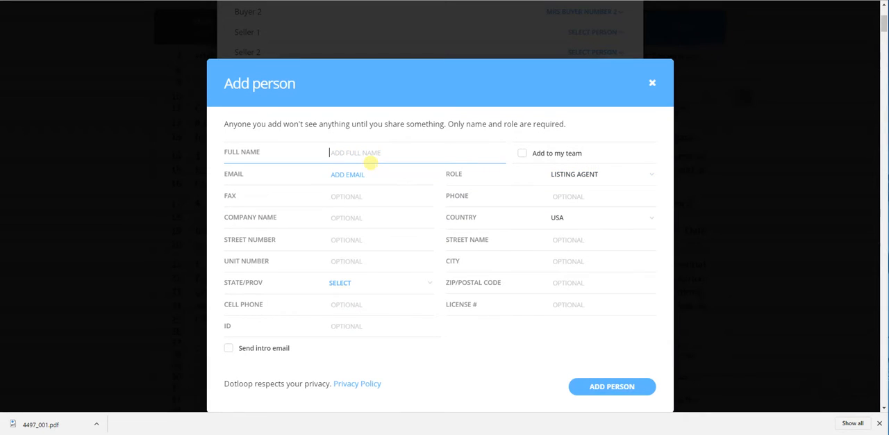
type("mr listing agent")
left_click(345, 175)
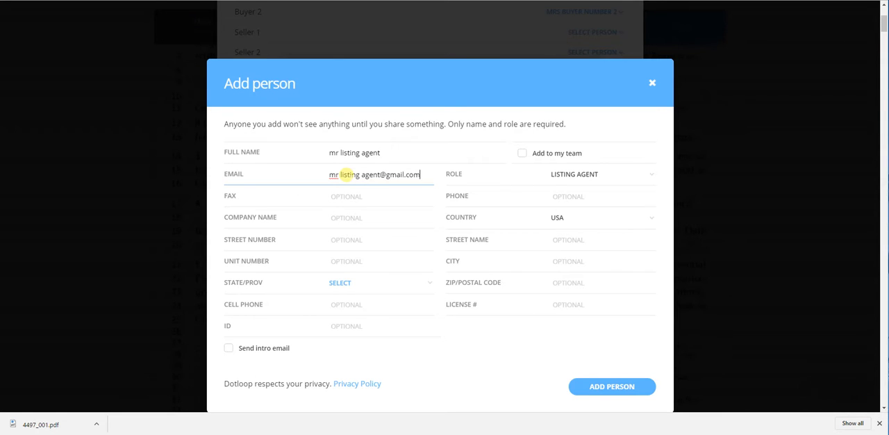
left_click(600, 387)
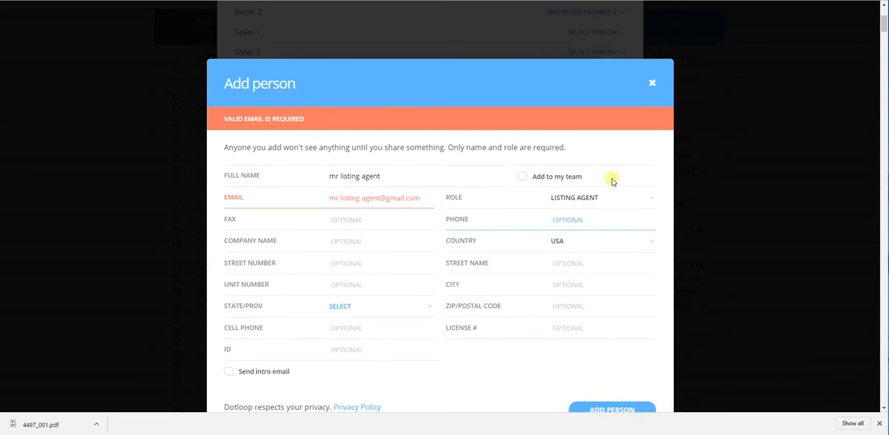
Remove the spaces from the listing agent's e-mail address and add the person again.
scroll(549, 167, "down", 1)
left_click(361, 151)
key("BackSpace")
left_click(338, 151)
key("BackSpace")
left_click(598, 363)
Add a new person as Loan Officer 1, entering the loan officer's full name and e-mail.
scroll(459, 212, "up", 2)
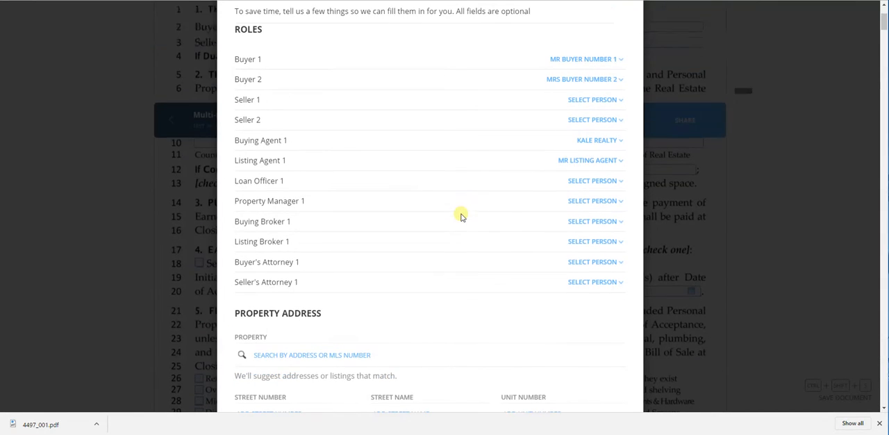
scroll(539, 225, "down", 2)
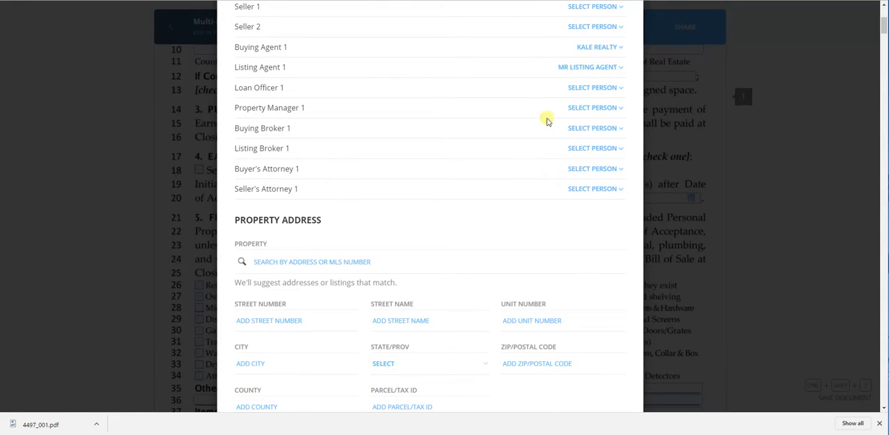
left_click(582, 91)
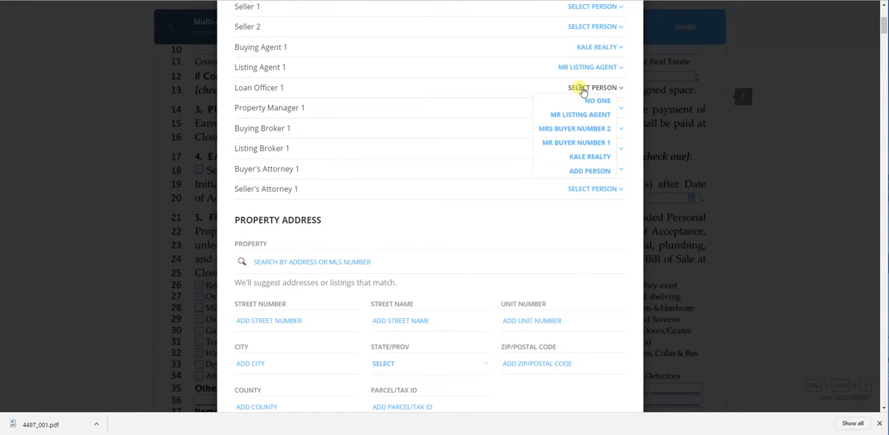
left_click(588, 170)
type("mrs loan officer")
key("Tab")
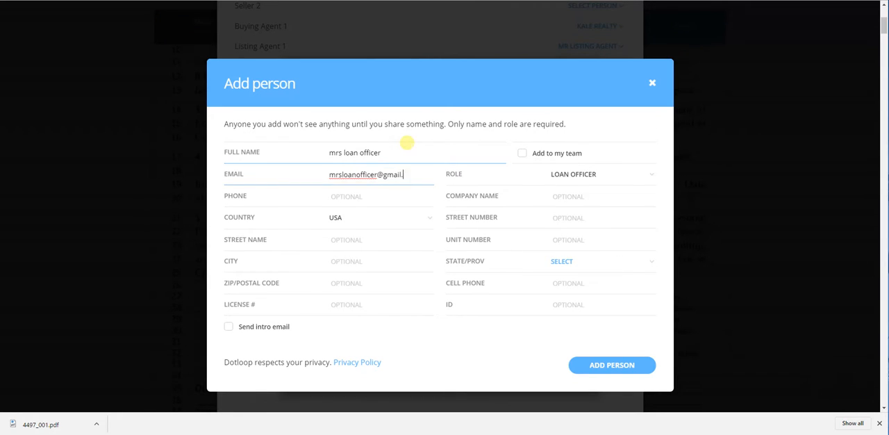
left_click(616, 366)
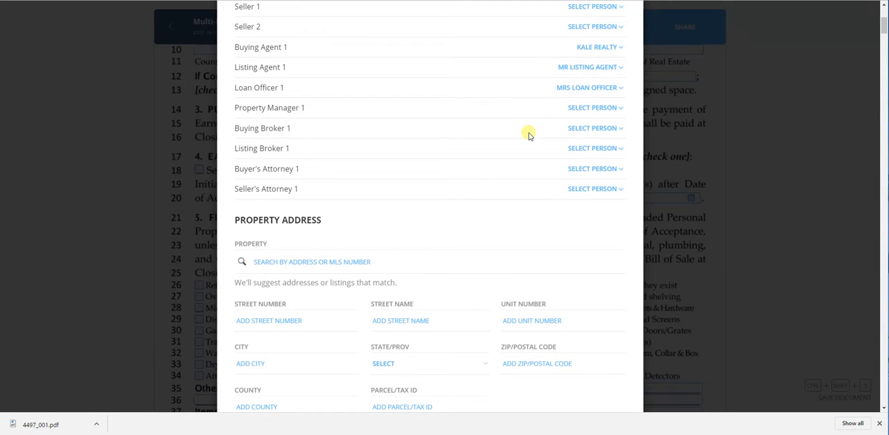
Add a new person as Buyer's Attorney 1, entering the attorney's full name and e-mail.
scroll(528, 137, "down", 1)
left_click(587, 122)
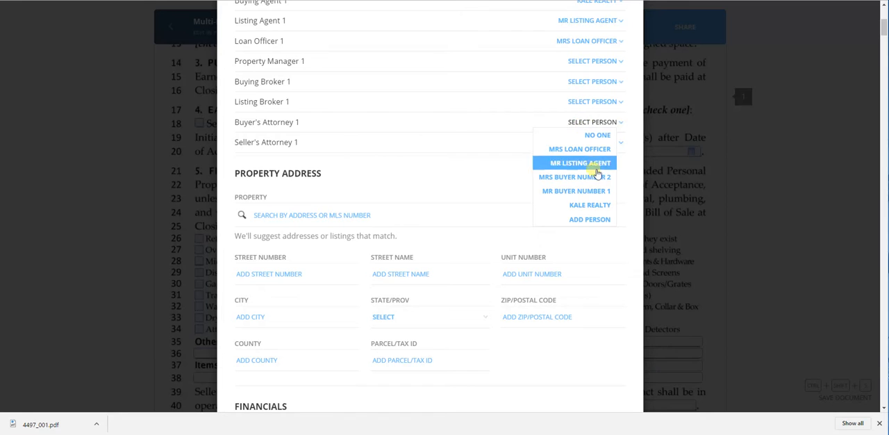
left_click(592, 220)
type("mrs attorney")
key("Tab")
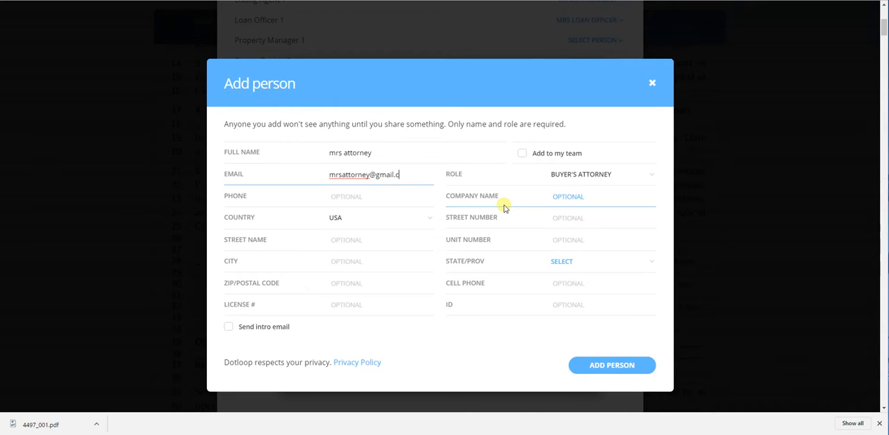
left_click(590, 363)
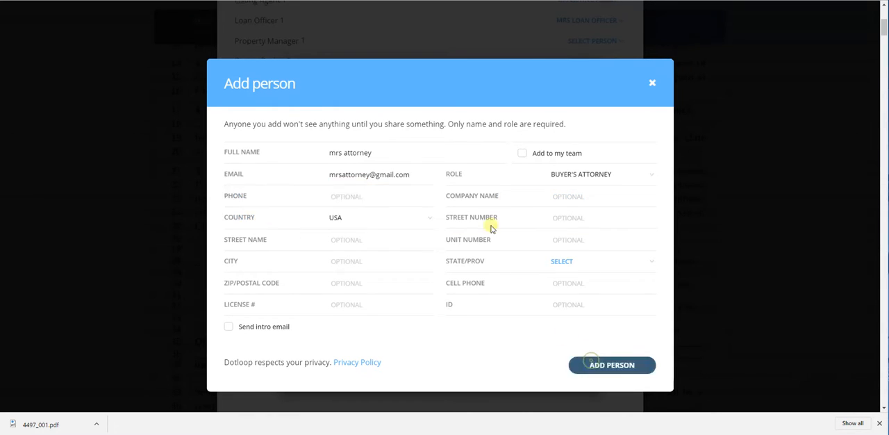
Activate the property search in the property address section, switch to connectMLS and copy the listing's MLS number.
scroll(432, 191, "up", 1)
scroll(430, 198, "down", 2)
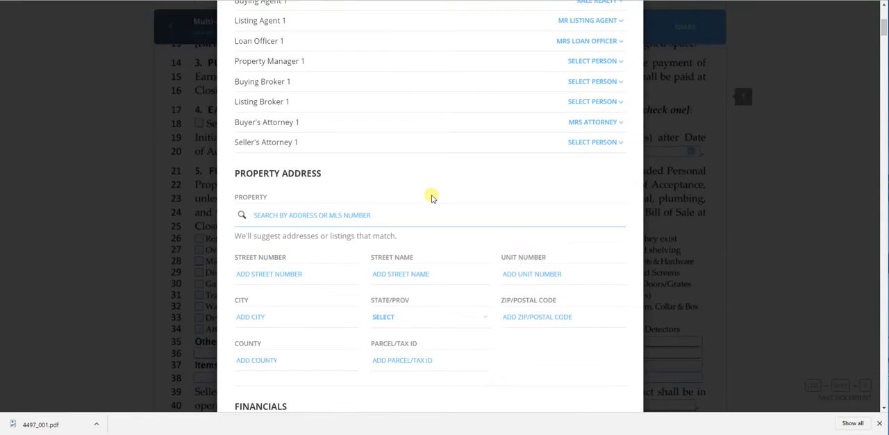
scroll(431, 198, "down", 1)
left_click(310, 122)
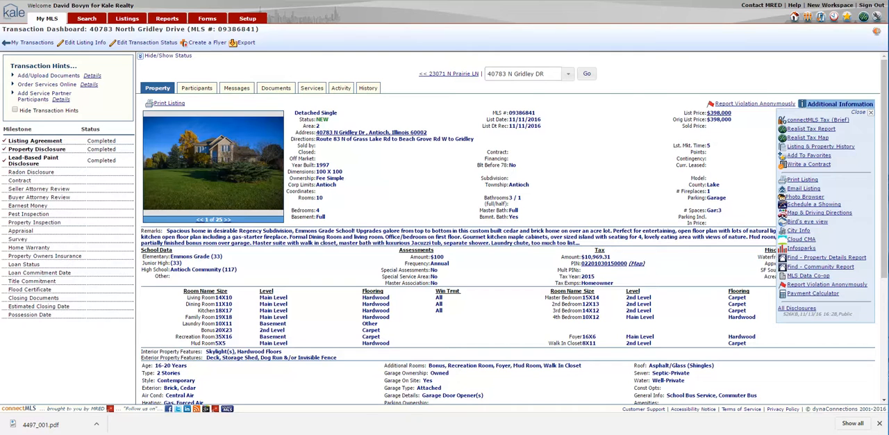
left_click_drag(535, 113, 511, 113)
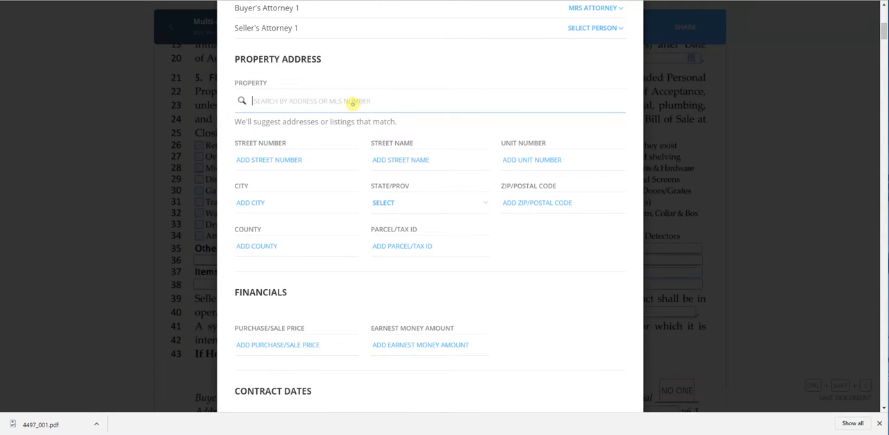
Back in dotloop, find the property by MLS number 09386841 and import its listing details from Midwest Real Estate Data.
type("09386841")
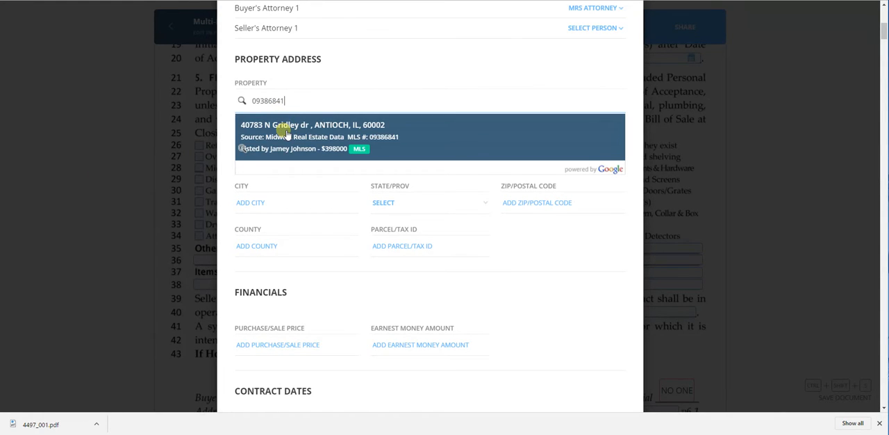
left_click(286, 134)
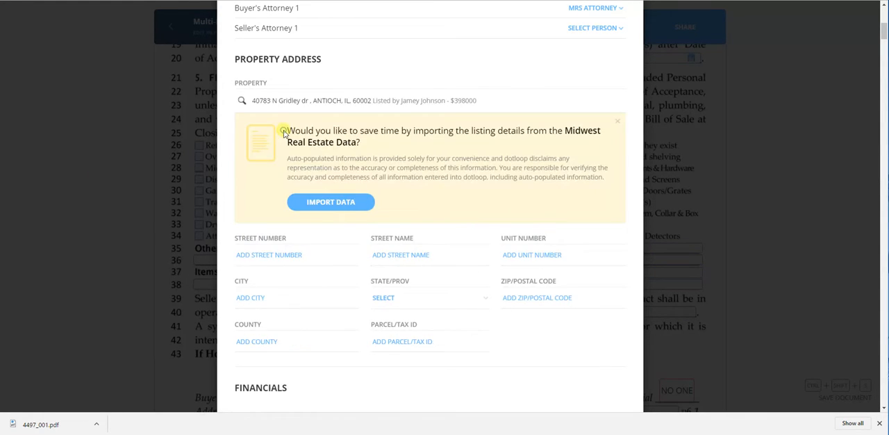
left_click(325, 201)
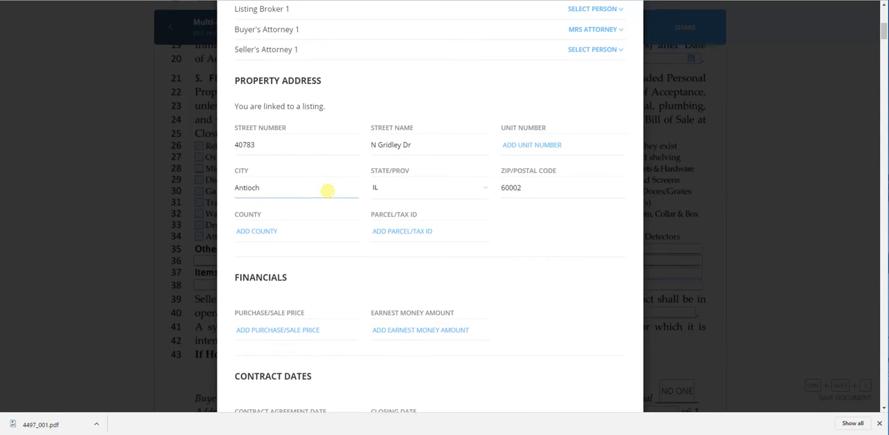
Set the purchase/sale price to 150000 and the earnest money amount to 1500 in the financials.
scroll(327, 191, "up", 1)
scroll(327, 193, "down", 2)
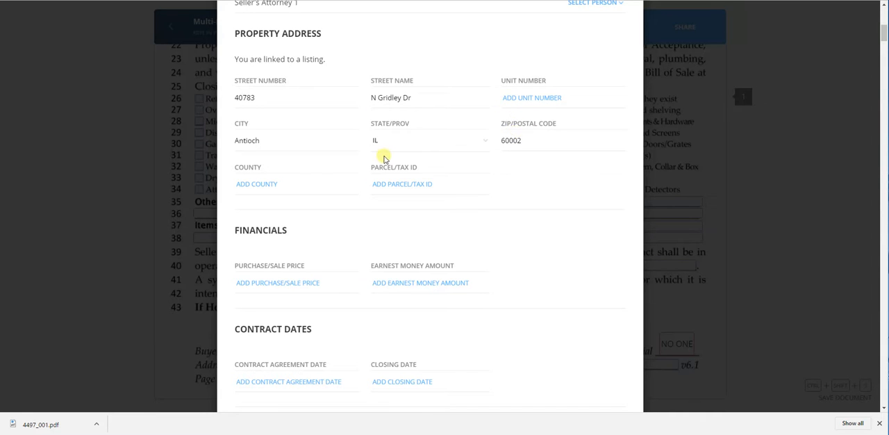
scroll(333, 137, "down", 1)
scroll(417, 170, "down", 1)
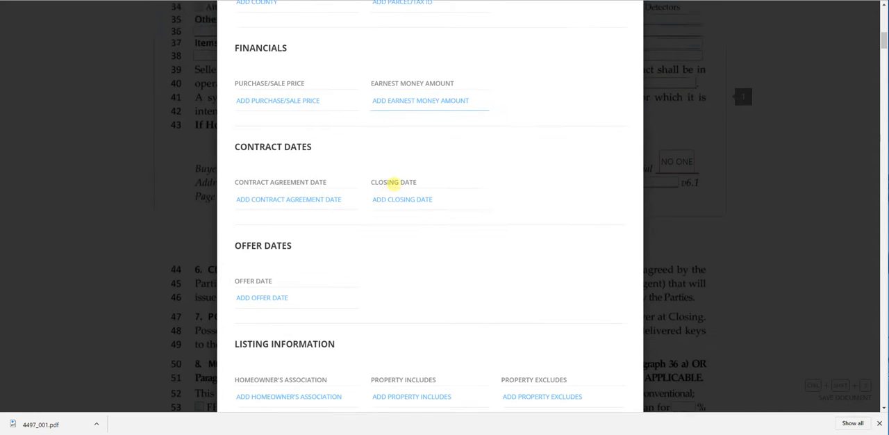
left_click(308, 96)
type("150000")
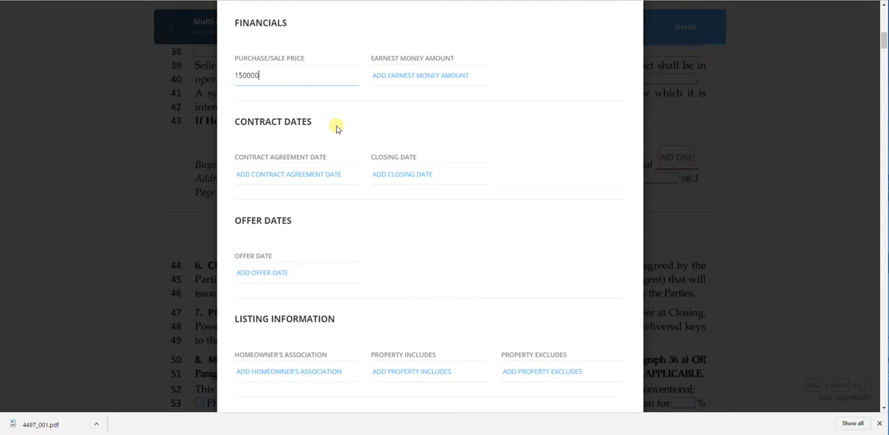
left_click(445, 76)
type("1500")
Set the contract agreement date to 11/15/2016 and the closing date to January 9, 2017.
scroll(449, 80, "down", 3)
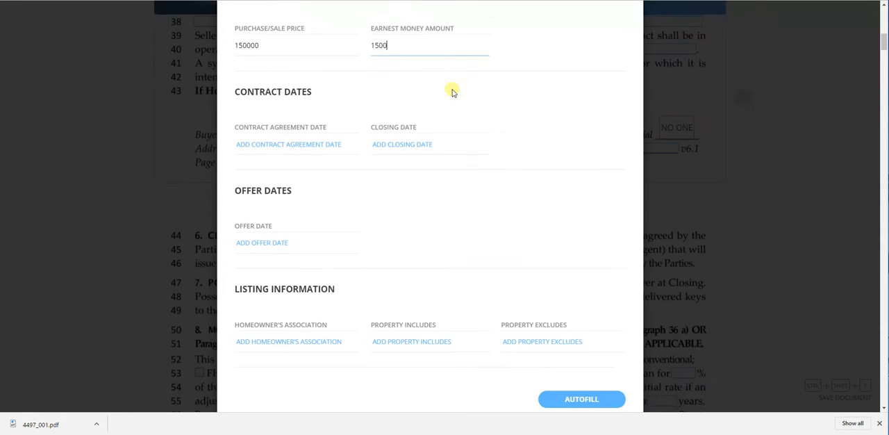
left_click(306, 82)
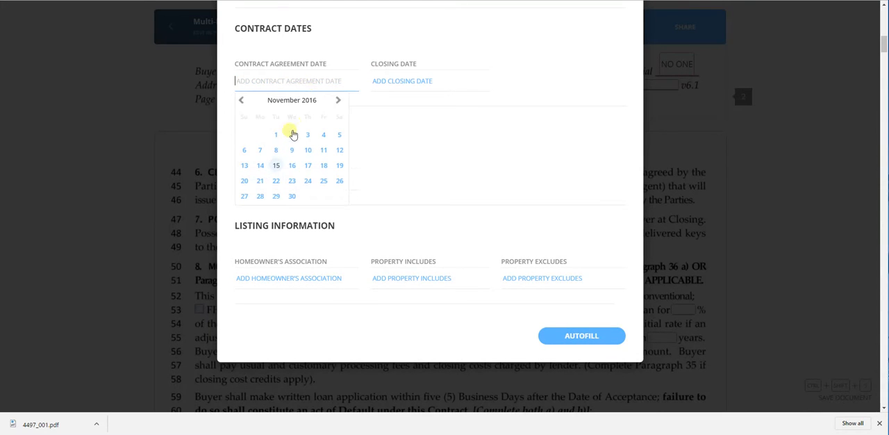
left_click(277, 165)
left_click(392, 80)
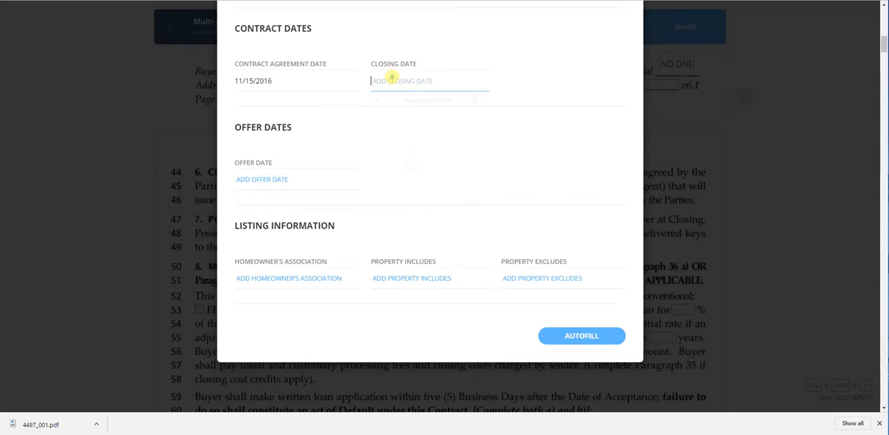
left_click(475, 101)
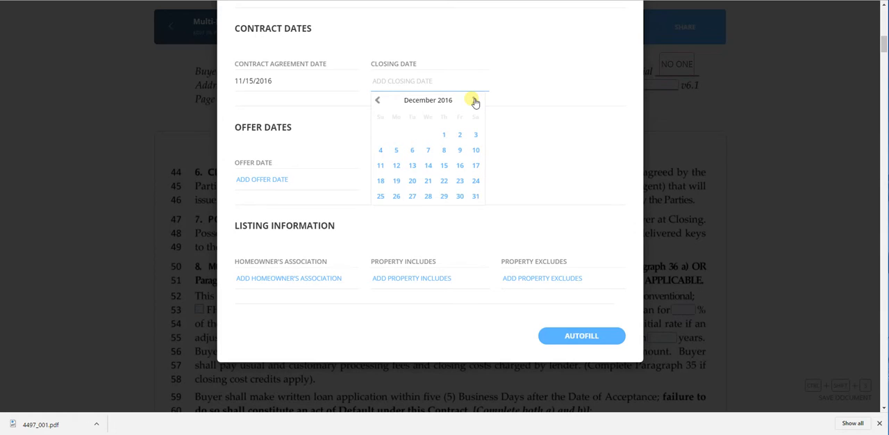
left_click(475, 102)
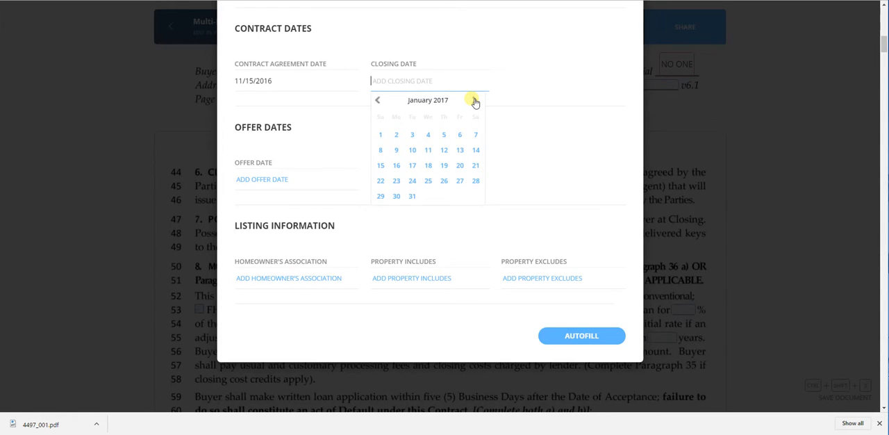
left_click(400, 151)
Set the offer date to 11/15/2016 in the offer dates section.
scroll(359, 109, "down", 3)
left_click(283, 86)
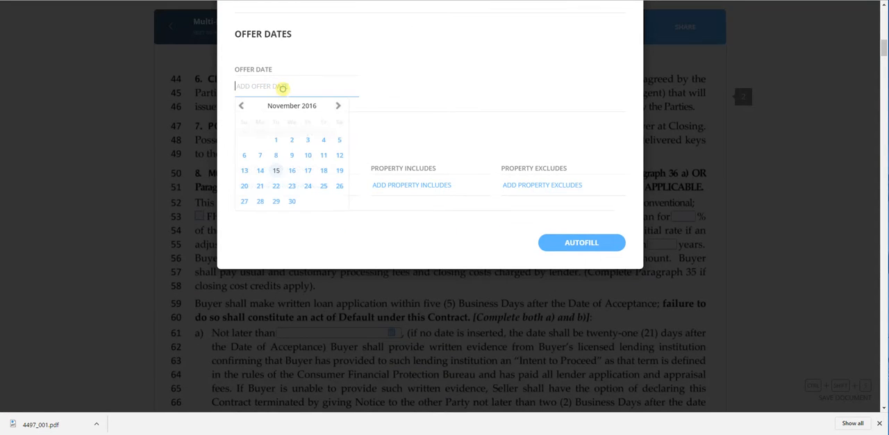
left_click(276, 170)
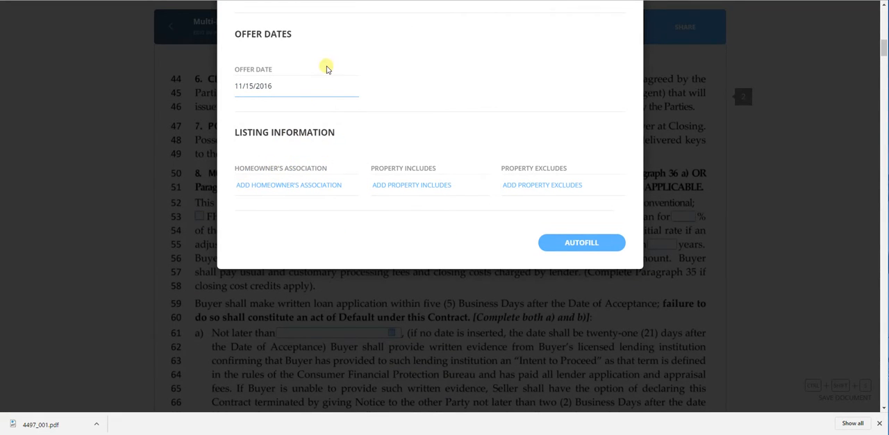
Leave the listing information fields blank and autofill the contract with the entered details.
scroll(327, 67, "down", 1)
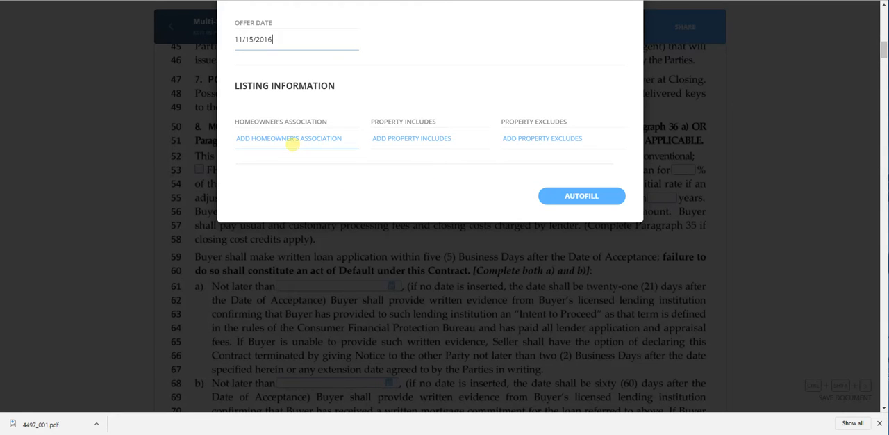
left_click(409, 138)
left_click(554, 138)
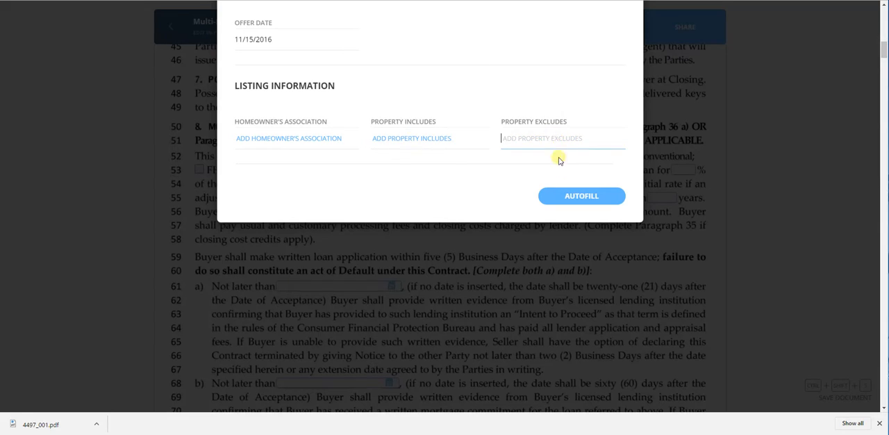
scroll(411, 144, "up", 1)
left_click(563, 240)
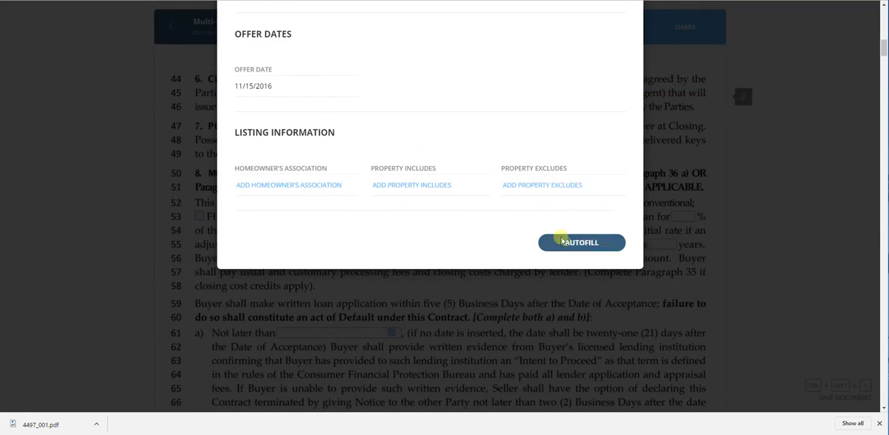
Enter OOR as the seller name and append "(Licensed IL Real Estate Broker)" to the buyer names in paragraph 1.
scroll(145, 91, "up", 11)
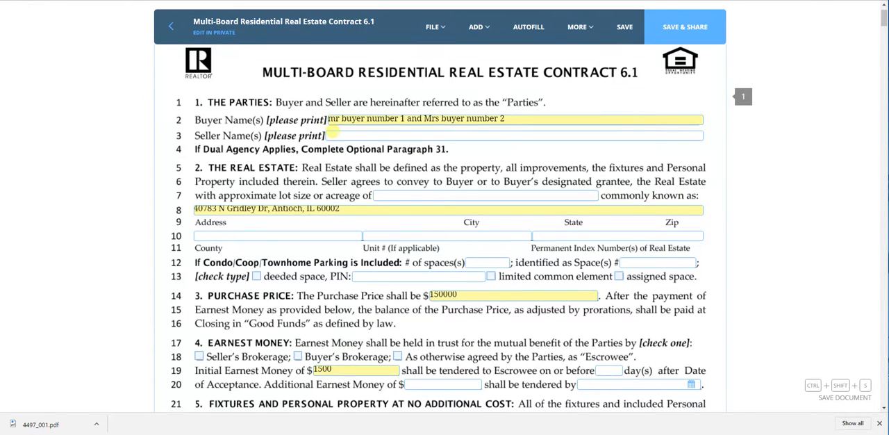
left_click(337, 133)
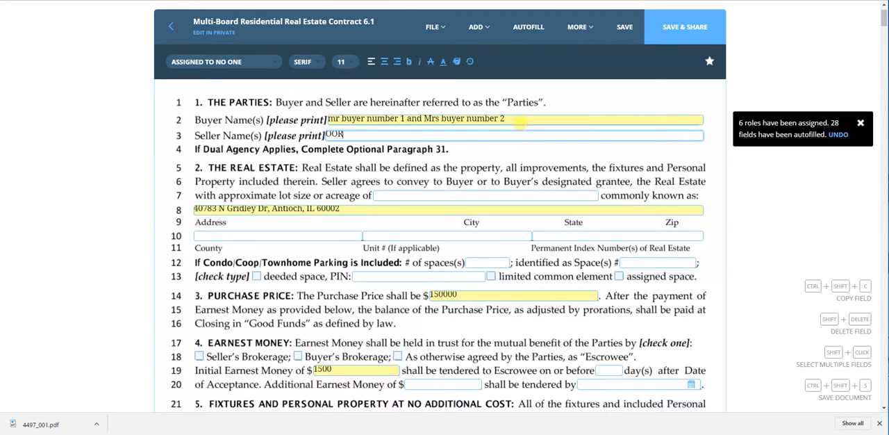
left_click(522, 121)
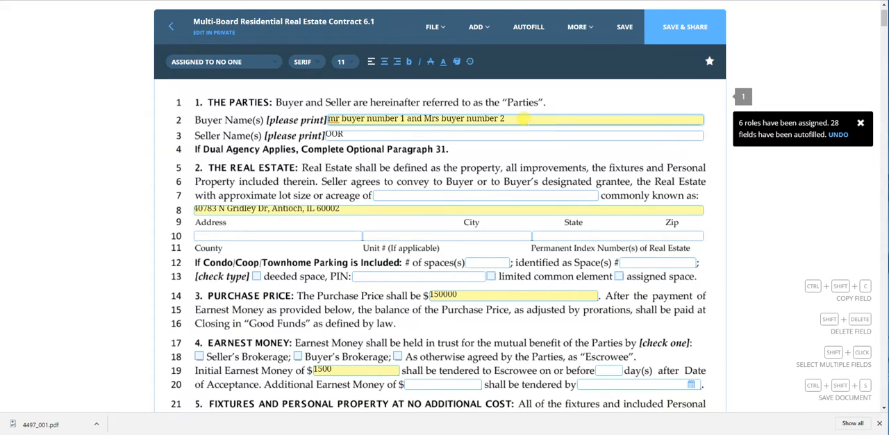
type("(Licensed IL Real Estate Broker")
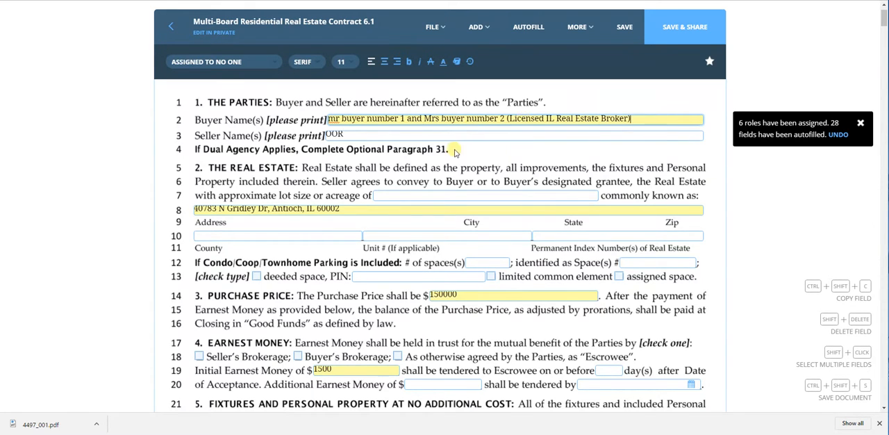
Mark Seller's Brokerage as the escrowee holding the earnest money in paragraph 4.
scroll(417, 153, "down", 1)
scroll(299, 143, "down", 1)
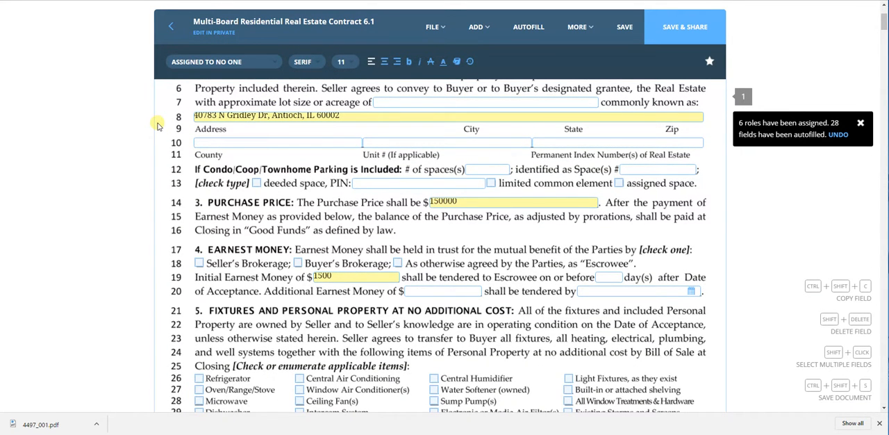
scroll(158, 126, "down", 1)
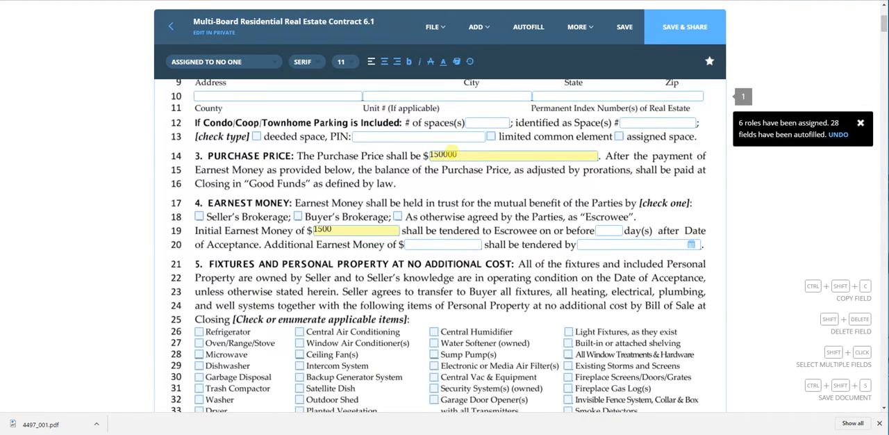
scroll(260, 146, "down", 2)
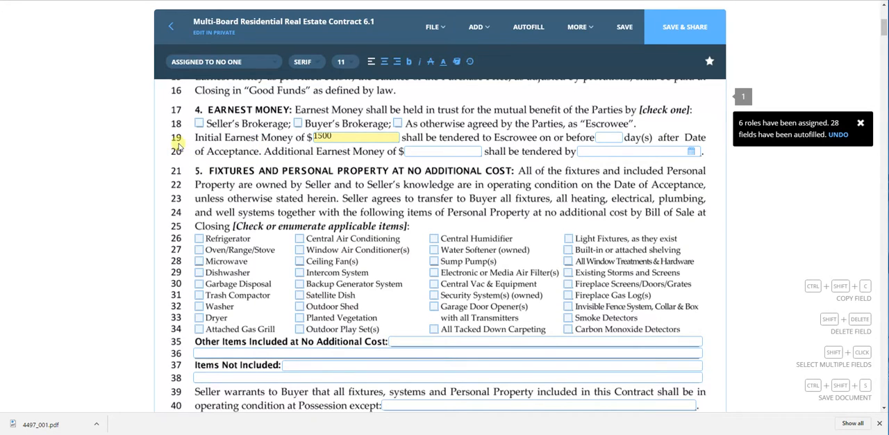
left_click(200, 124)
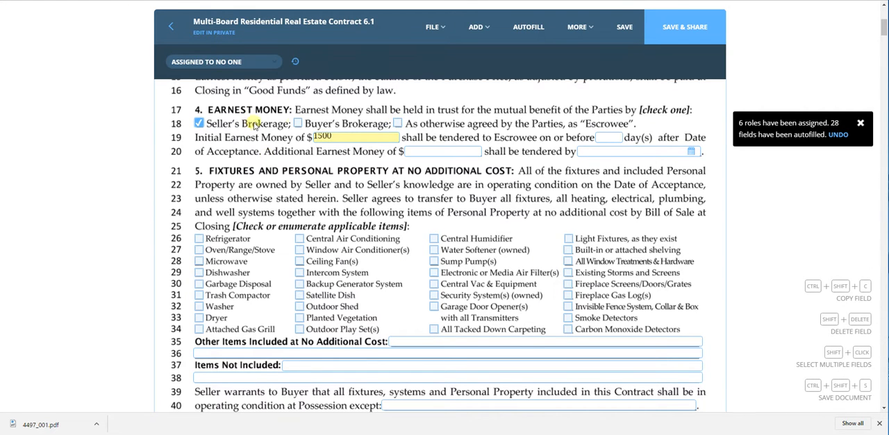
Check the included personal property items from Refrigerator through Washer, plus Ceiling Fan(s), Intercom System and Backup Generator System, in paragraph 5.
scroll(144, 163, "down", 3)
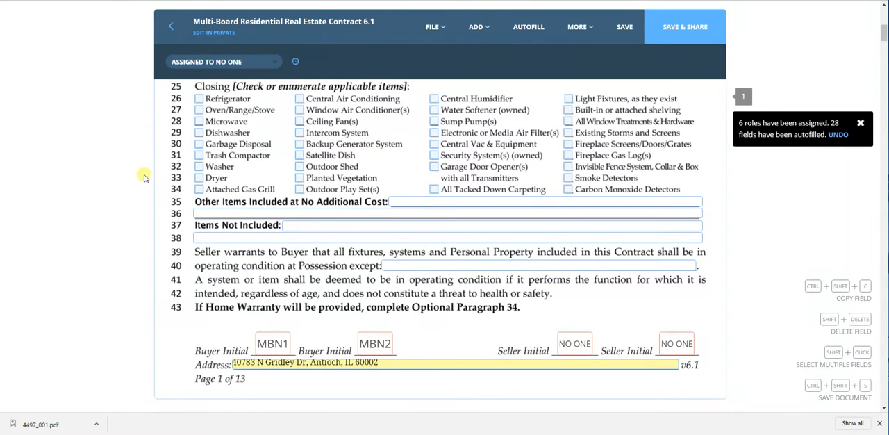
scroll(274, 202, "up", 1)
scroll(274, 201, "down", 1)
left_click(200, 145)
left_click(199, 157)
left_click(200, 169)
left_click(199, 179)
left_click(199, 190)
left_click(199, 202)
left_click(199, 213)
left_click(300, 169)
left_click(300, 179)
left_click(300, 191)
Leave the other-items and items-not-included lines blank and enter "dishwasher not functioning" as the operating condition exception.
scroll(399, 251, "down", 3)
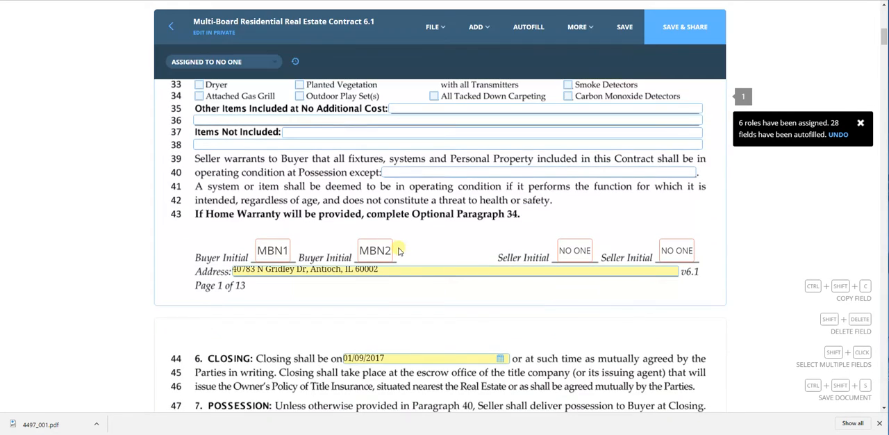
left_click(287, 119)
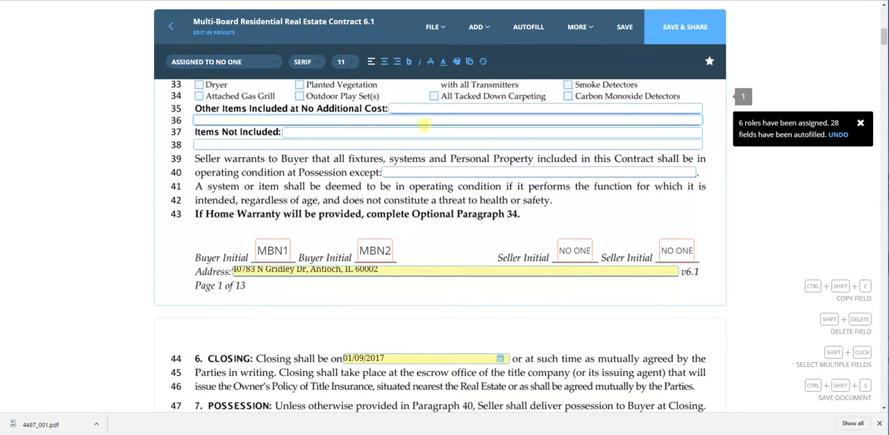
left_click(410, 133)
scroll(237, 164, "down", 1)
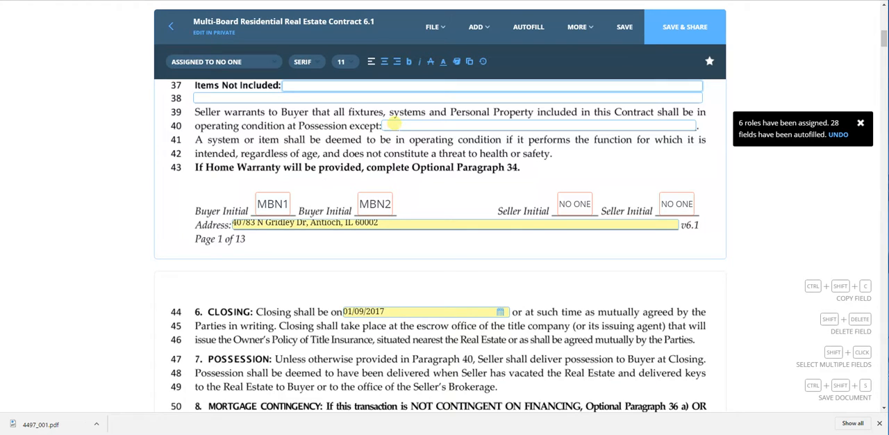
left_click(393, 124)
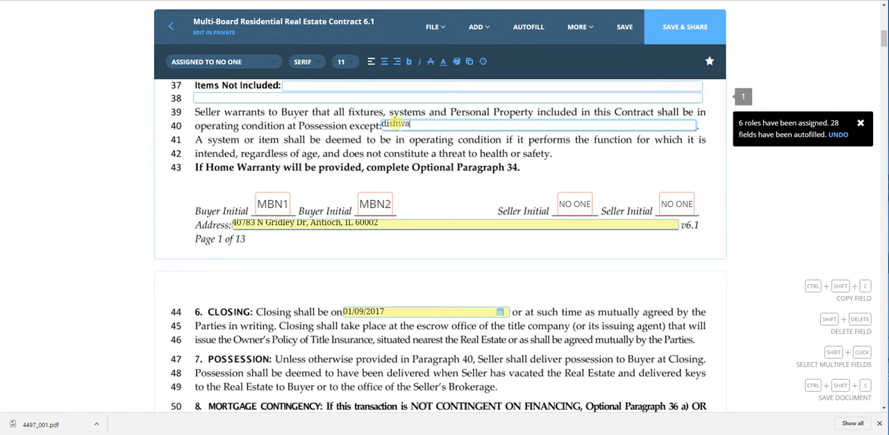
type("dishwasher not functioning")
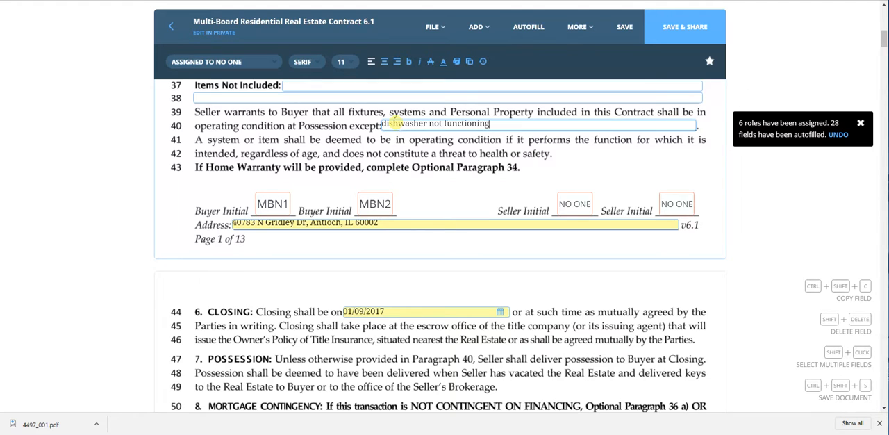
Make the mortgage contingency a fixed, conventional loan for 80% of the purchase price in paragraph 8.
scroll(387, 180, "down", 2)
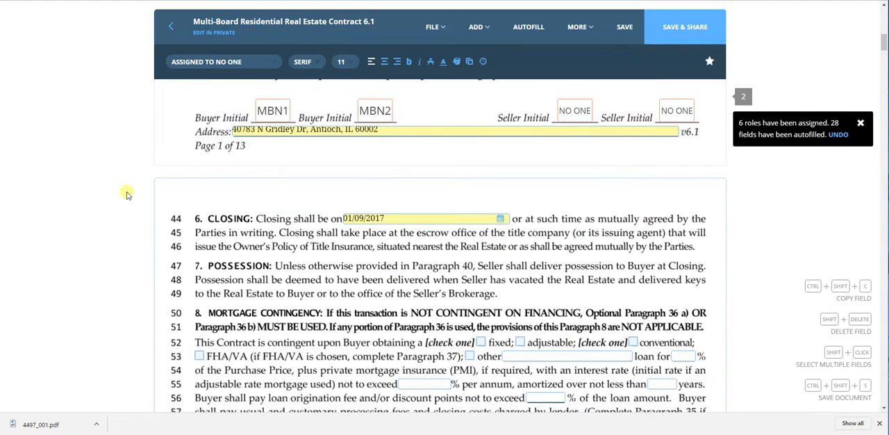
scroll(134, 161, "down", 4)
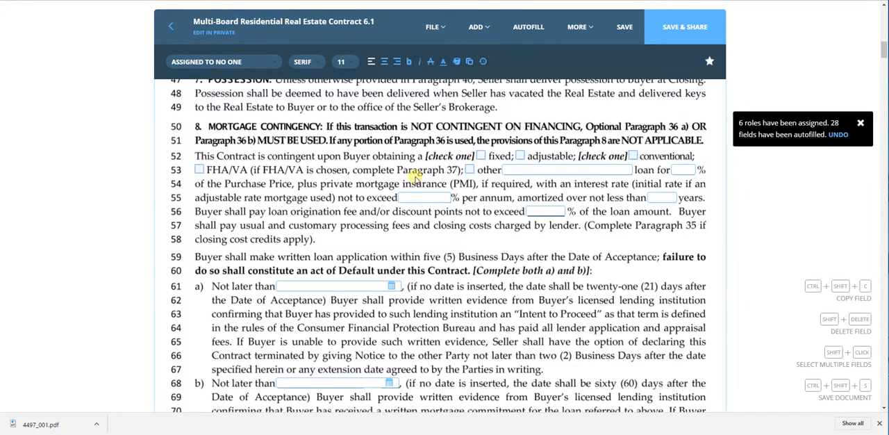
left_click(480, 155)
left_click(632, 156)
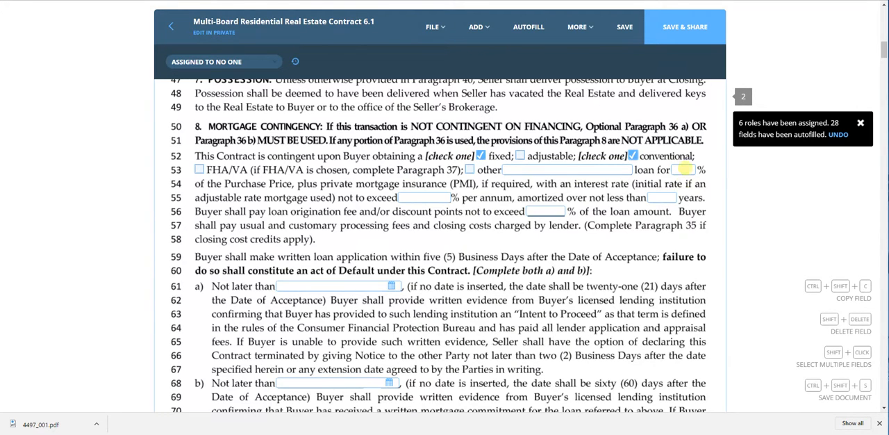
left_click(684, 170)
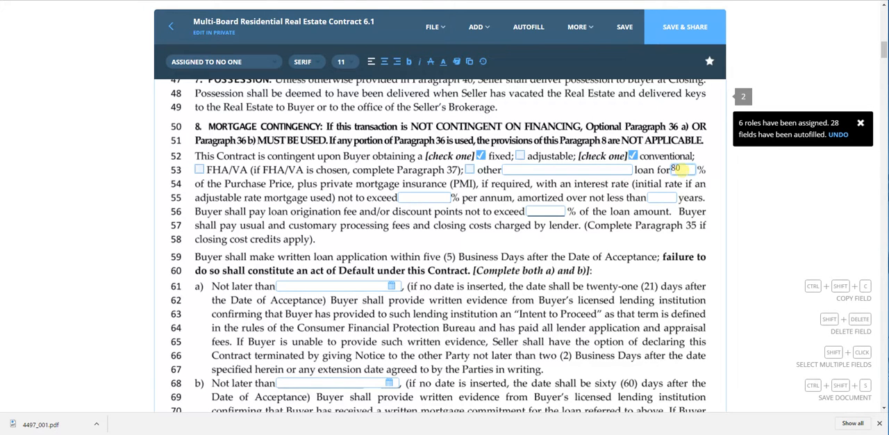
Review the loan terms and the two mortgage deadlines in paragraph 8 against the closing date in paragraph 6.
scroll(240, 168, "down", 1)
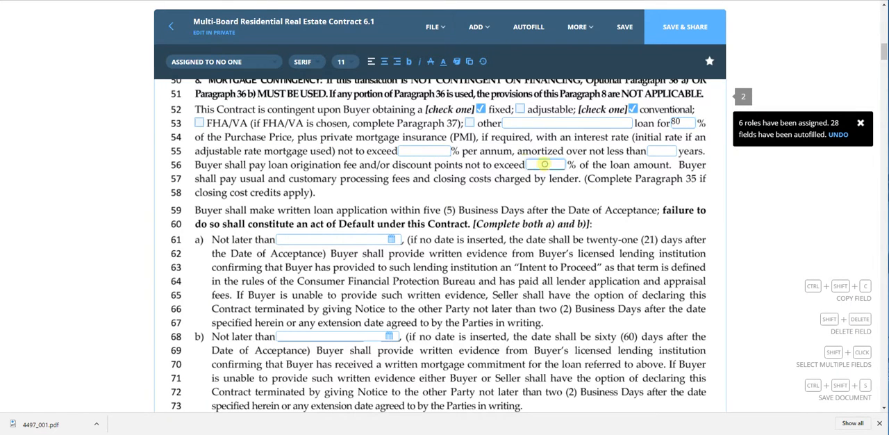
left_click(440, 149)
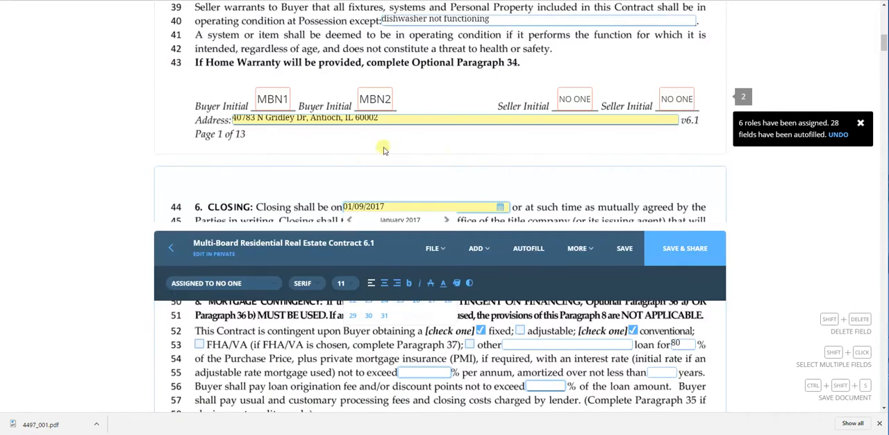
scroll(131, 180, "down", 5)
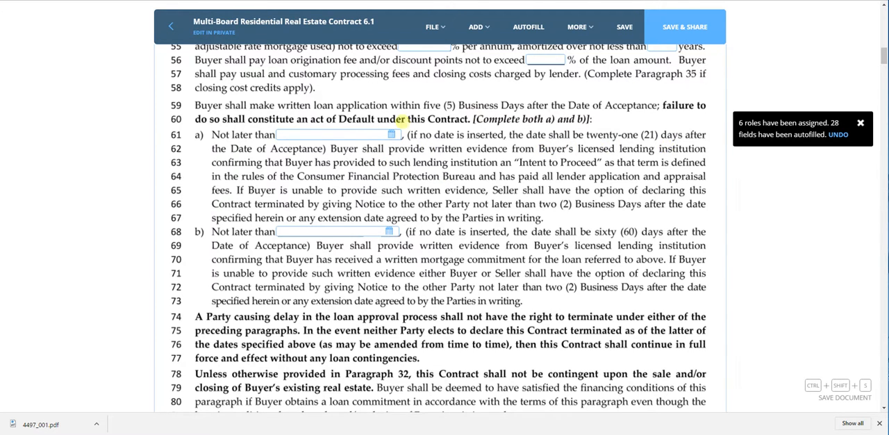
scroll(316, 179, "down", 2)
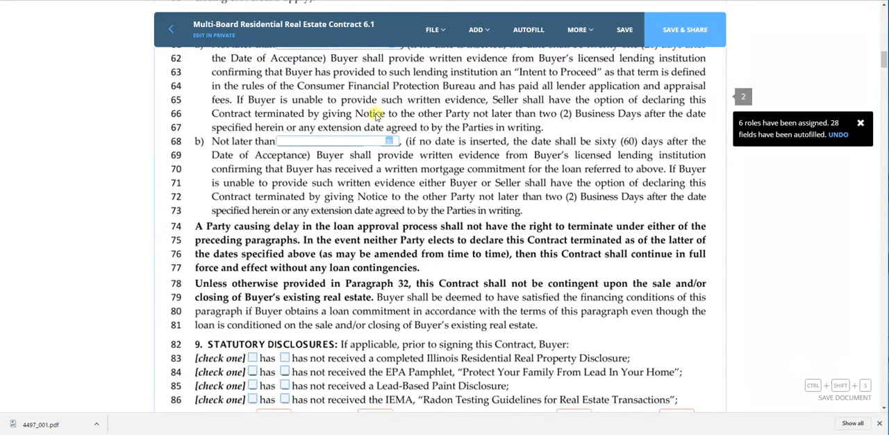
scroll(428, 118, "up", 1)
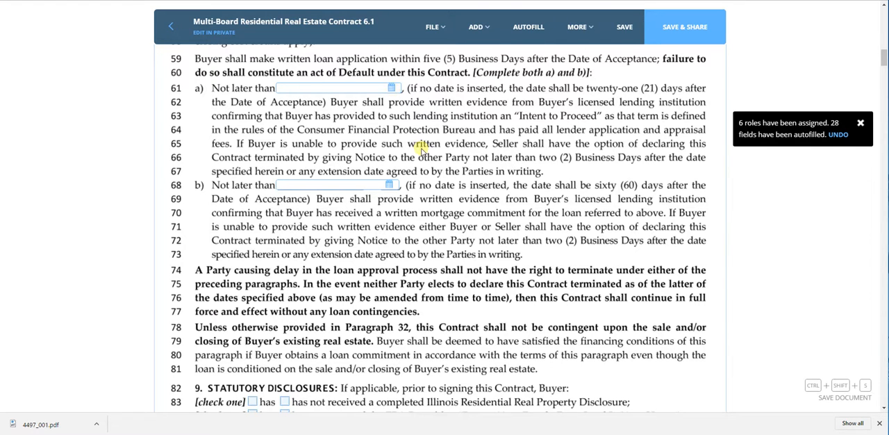
scroll(421, 150, "down", 2)
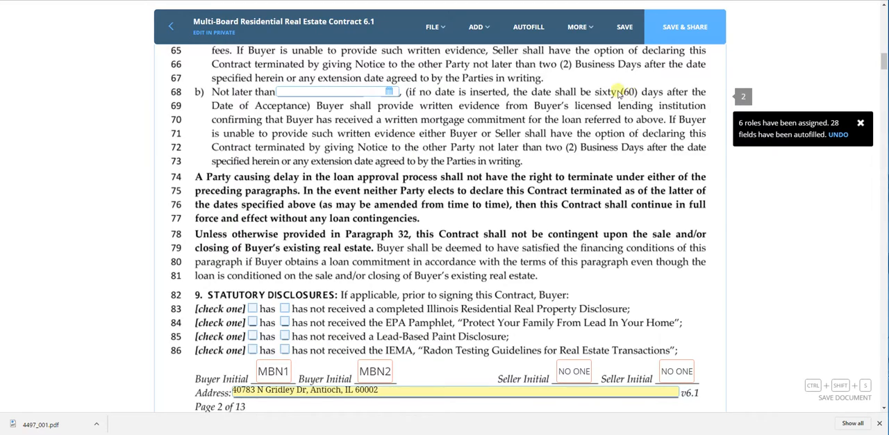
scroll(416, 136, "up", 3)
scroll(359, 141, "up", 3)
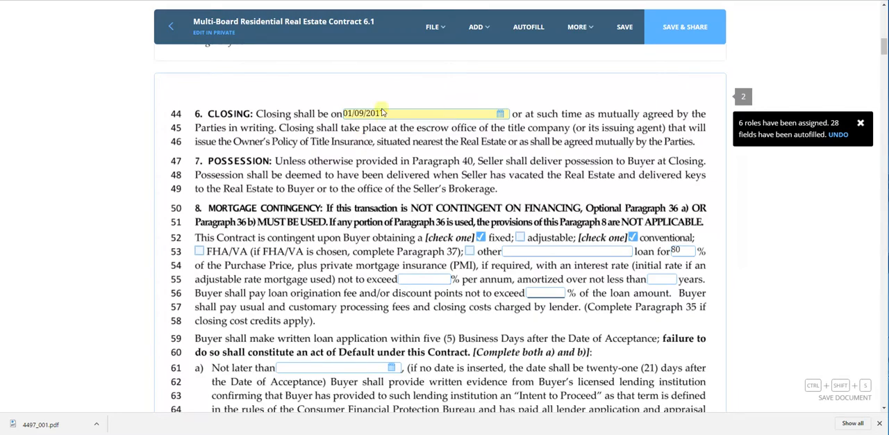
scroll(420, 209, "down", 3)
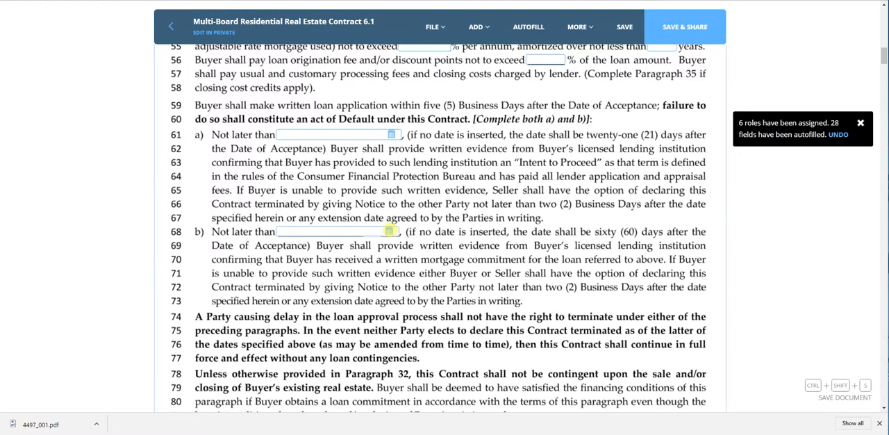
Set the written mortgage commitment deadline in paragraph 8 b) to 01/04/2017.
left_click(390, 231)
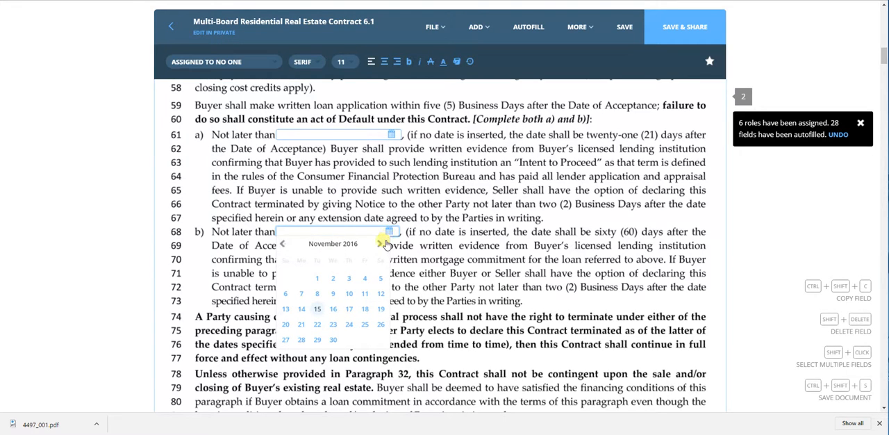
left_click(382, 242)
left_click(382, 243)
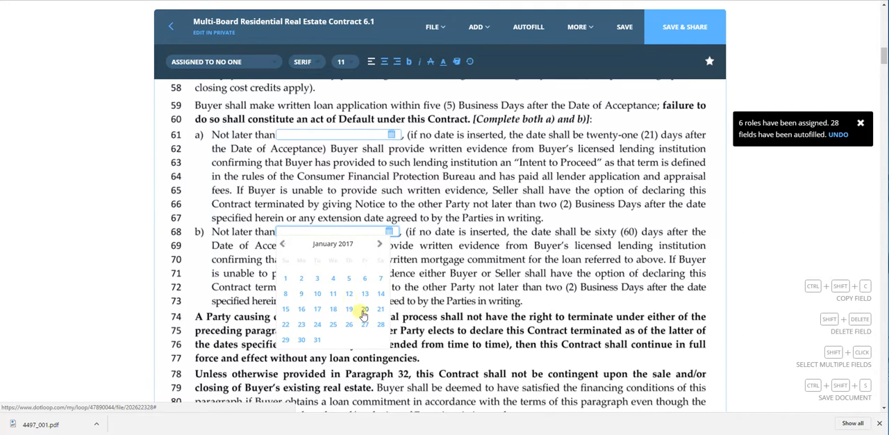
left_click(333, 279)
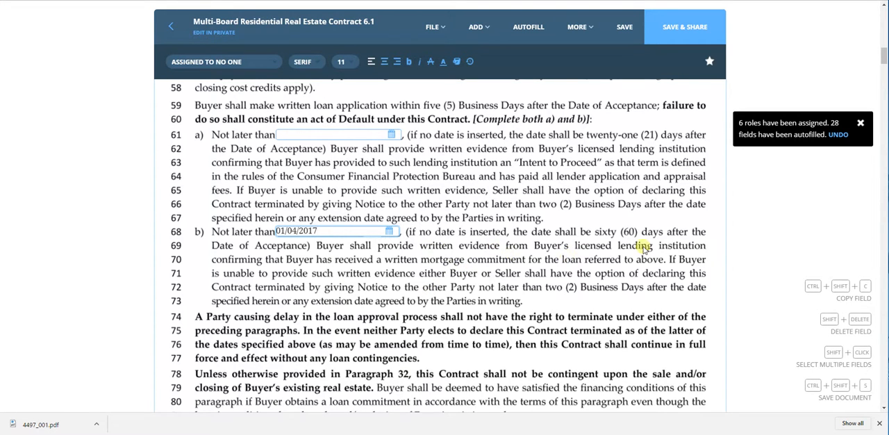
scroll(174, 184, "down", 5)
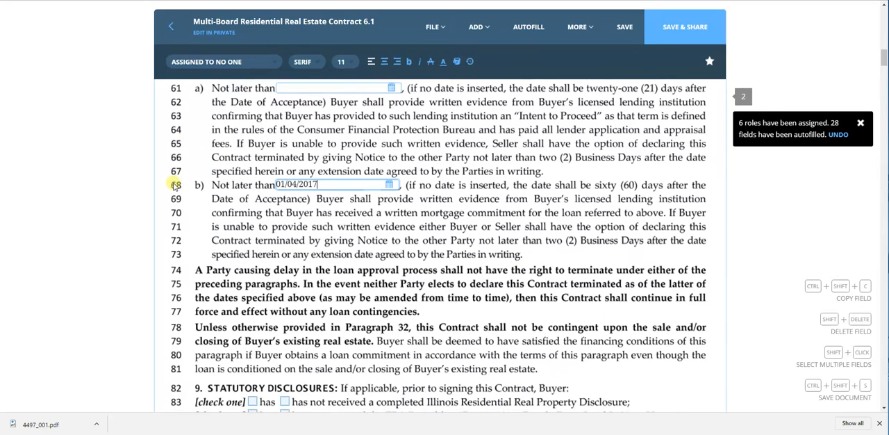
Mark all five statutory disclosures in paragraph 9, lines 83 to 87, as received by the buyer.
scroll(175, 188, "down", 1)
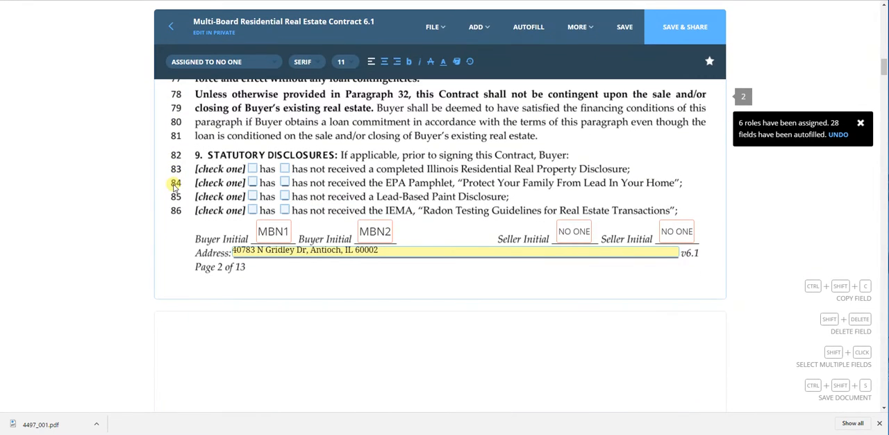
left_click(256, 170)
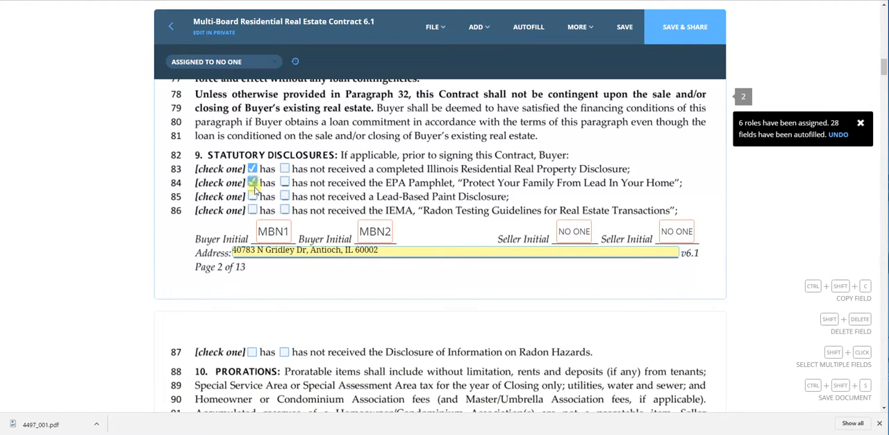
left_click(253, 196)
left_click(253, 211)
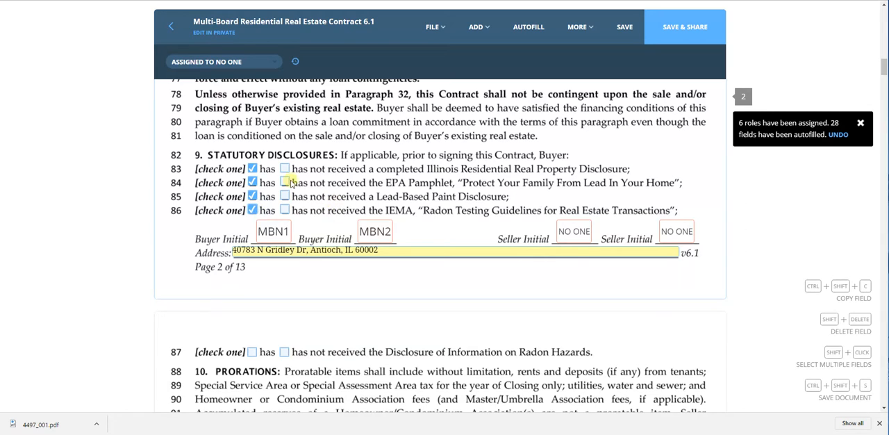
scroll(416, 171, "down", 3)
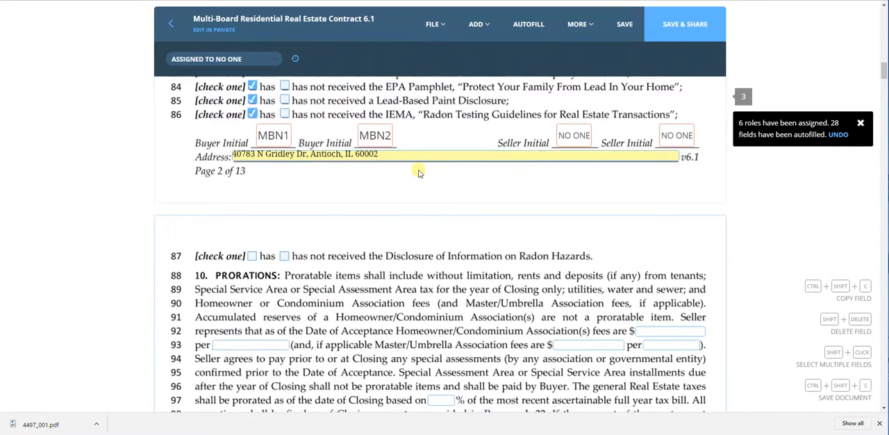
scroll(254, 174, "down", 2)
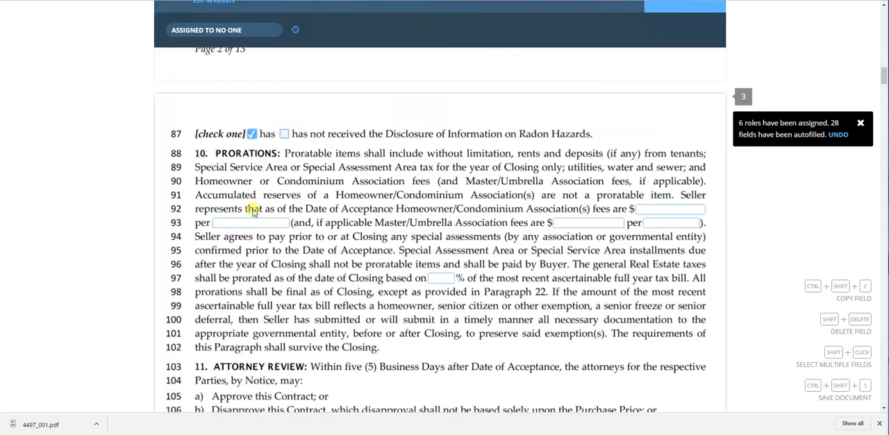
Set the general real estate tax proration in paragraph 10 to 105% of the most recent full year tax bill.
left_click(445, 215)
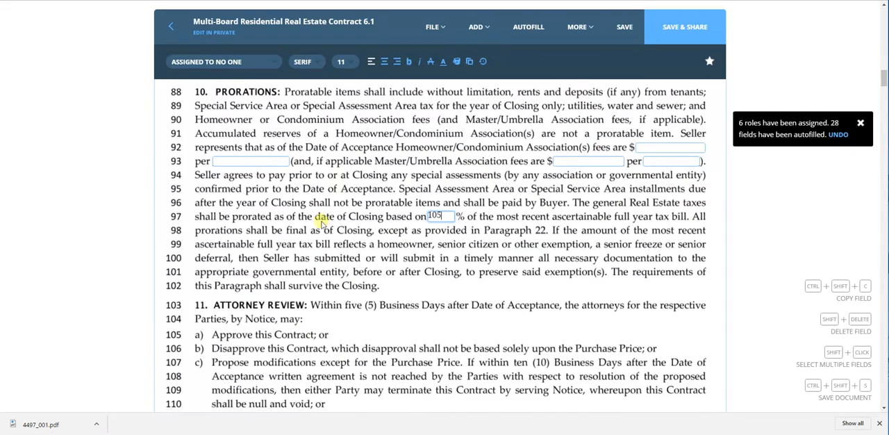
Read through paragraphs 11 to 22 of the contract, from attorney review to the real estate tax escrow, checking for fields to complete.
scroll(321, 223, "down", 3)
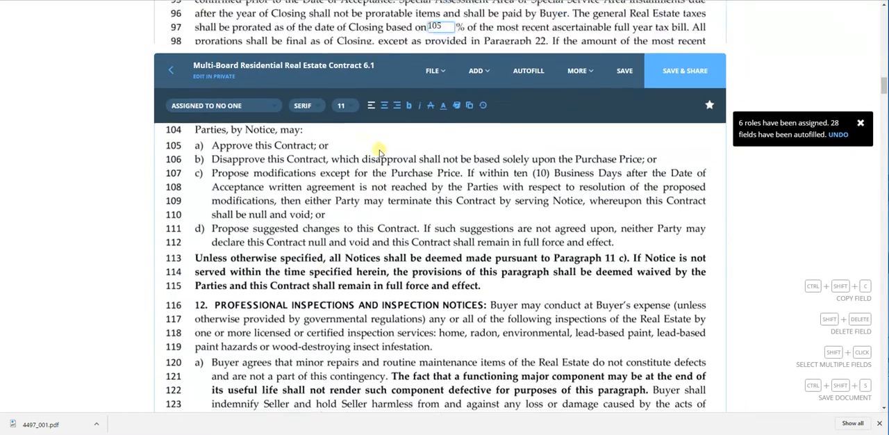
scroll(364, 211, "down", 3)
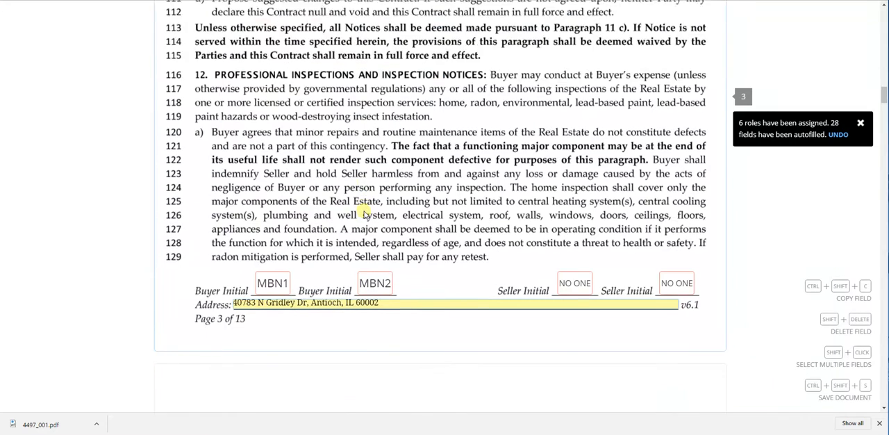
scroll(363, 208, "down", 1)
scroll(383, 179, "up", 1)
scroll(377, 222, "down", 3)
scroll(341, 222, "down", 2)
scroll(30, 157, "down", 2)
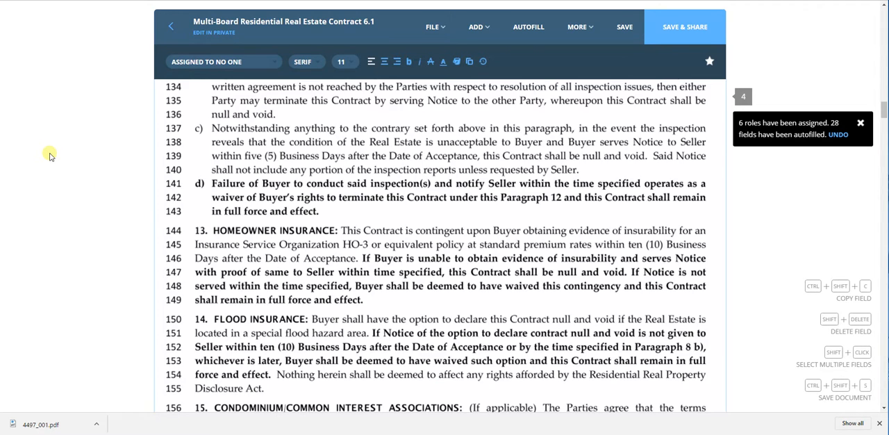
scroll(49, 156, "down", 6)
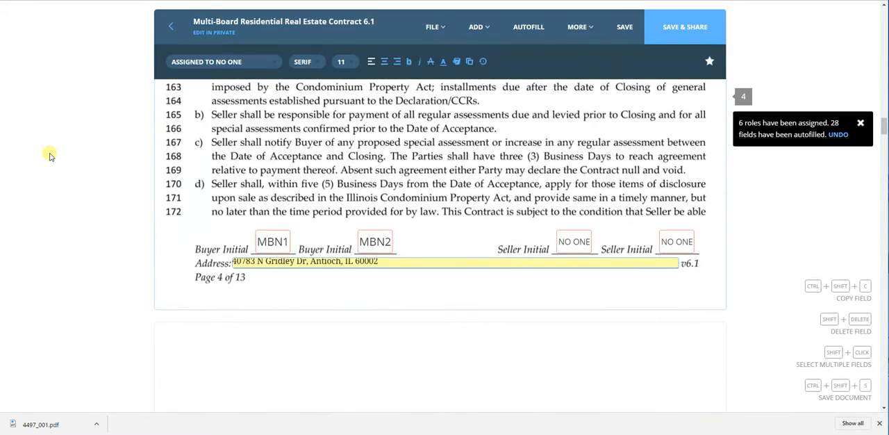
scroll(49, 155, "down", 5)
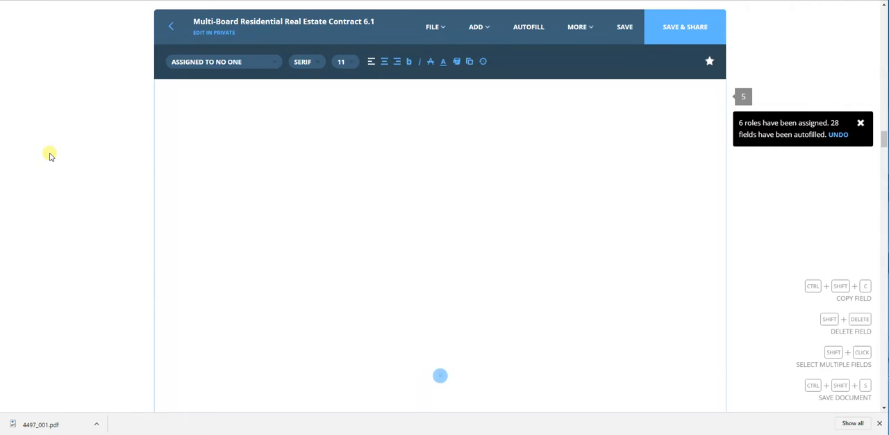
scroll(50, 156, "down", 6)
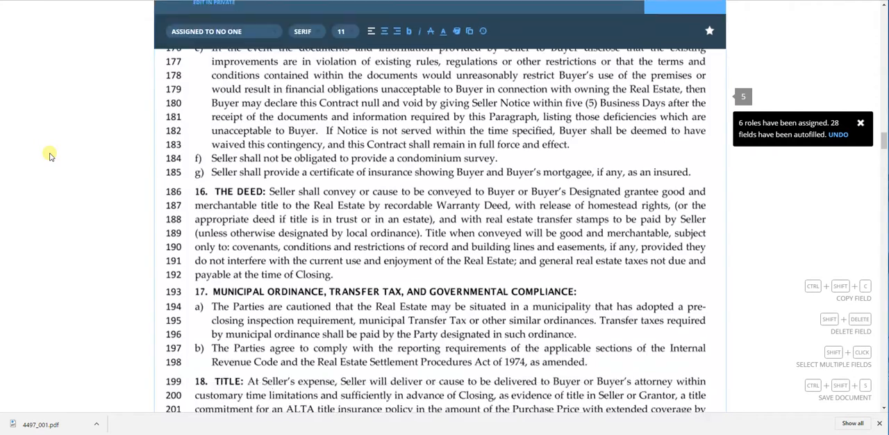
scroll(51, 155, "down", 4)
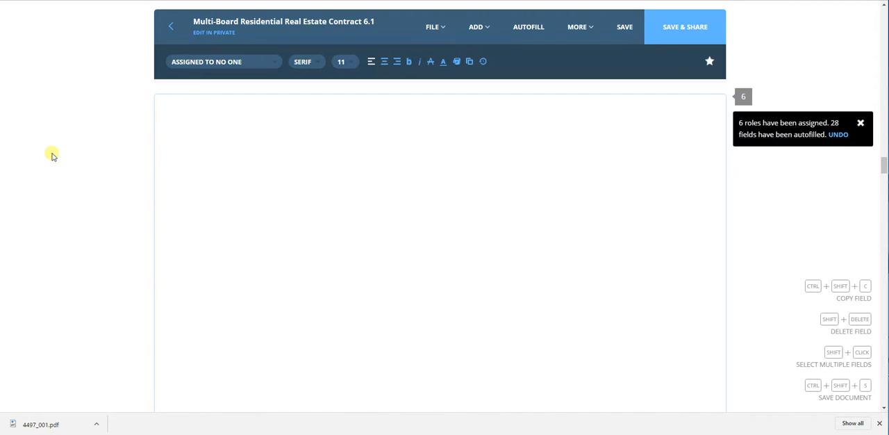
scroll(52, 156, "down", 4)
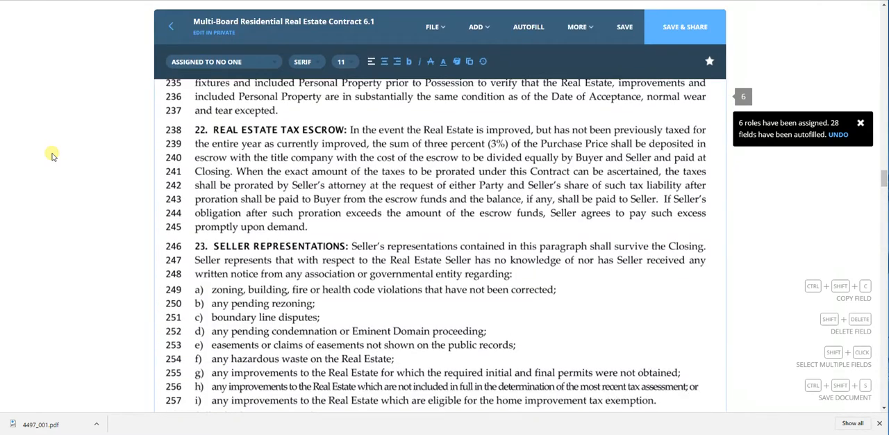
Examine the special assessment initials and choices in paragraph 23, and the provisions through the dual agency confirmation in paragraph 31.
scroll(52, 156, "down", 6)
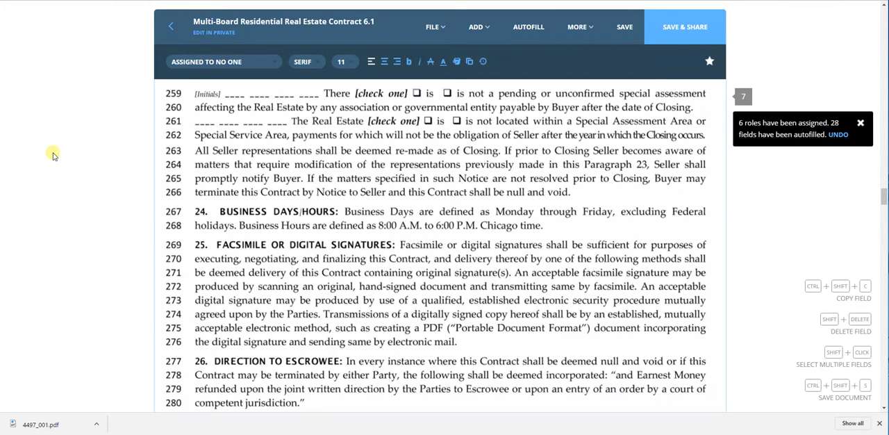
scroll(52, 155, "up", 1)
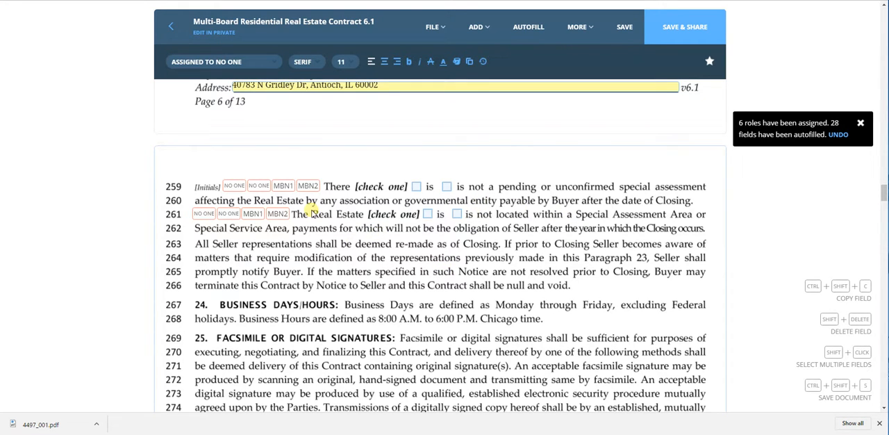
scroll(313, 208, "down", 3)
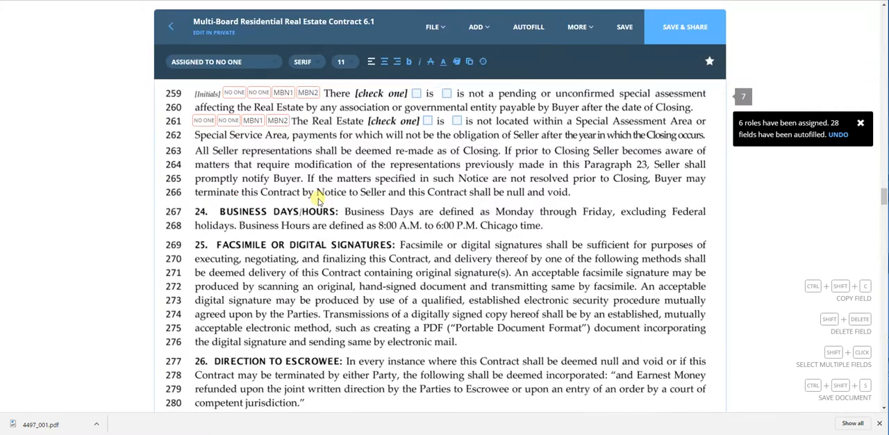
scroll(319, 199, "down", 7)
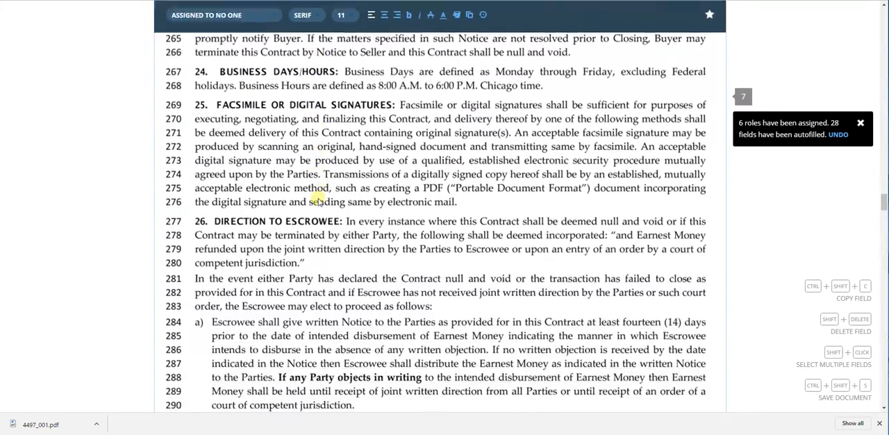
scroll(318, 199, "down", 13)
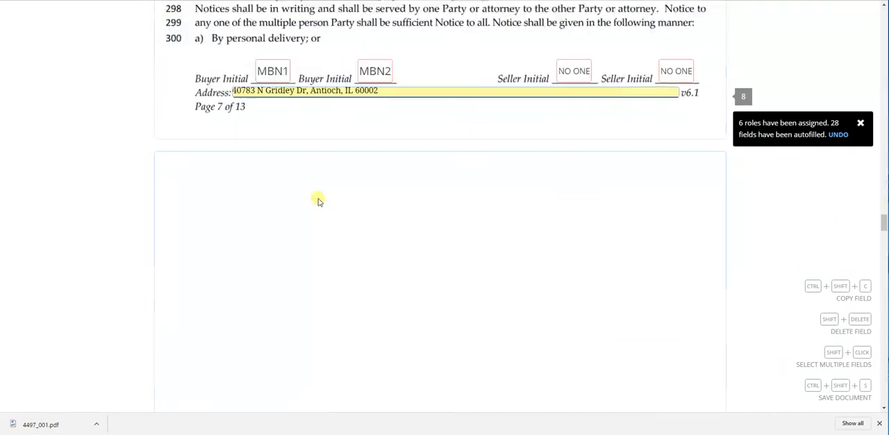
scroll(318, 201, "down", 10)
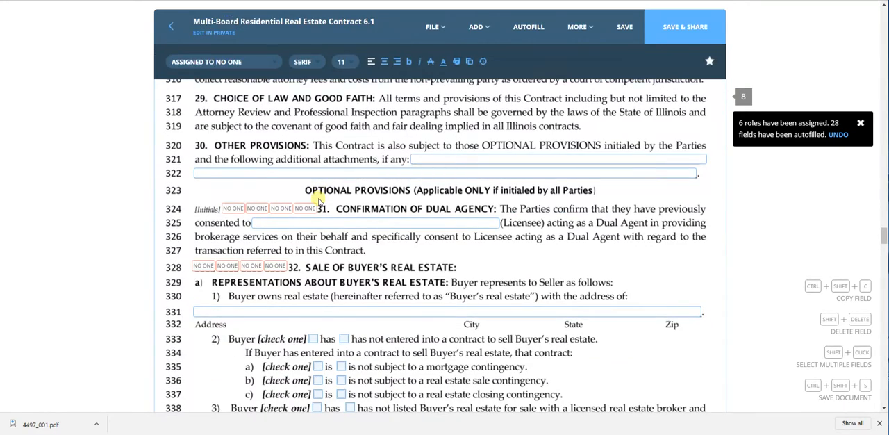
scroll(314, 198, "down", 2)
scroll(142, 184, "down", 1)
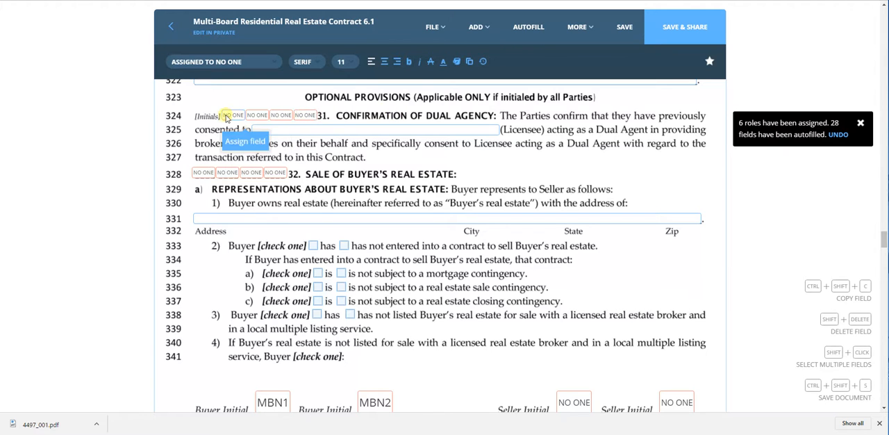
Review the sale of buyer's real estate provisions in paragraph 32, including the representations, listing options, contingency dates and kick-out notice period.
scroll(120, 165, "down", 1)
scroll(121, 166, "down", 1)
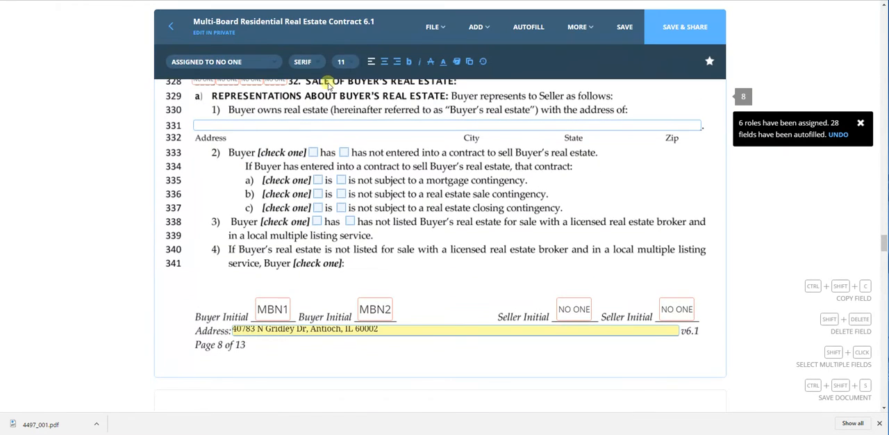
scroll(211, 139, "up", 1)
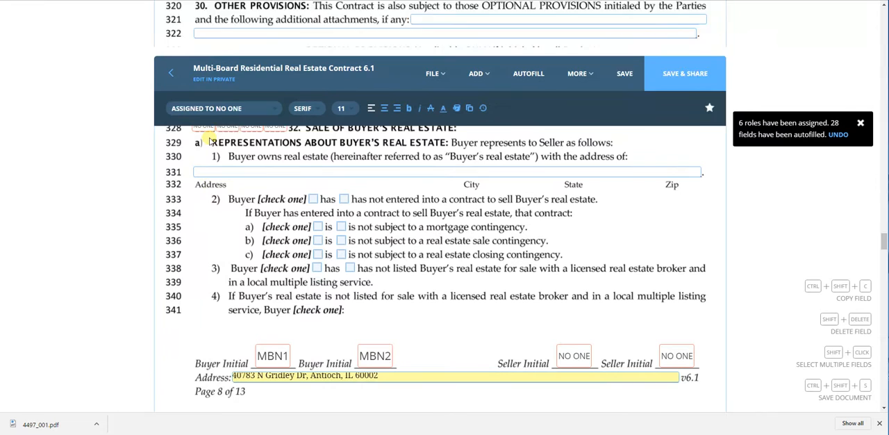
scroll(128, 257, "down", 1)
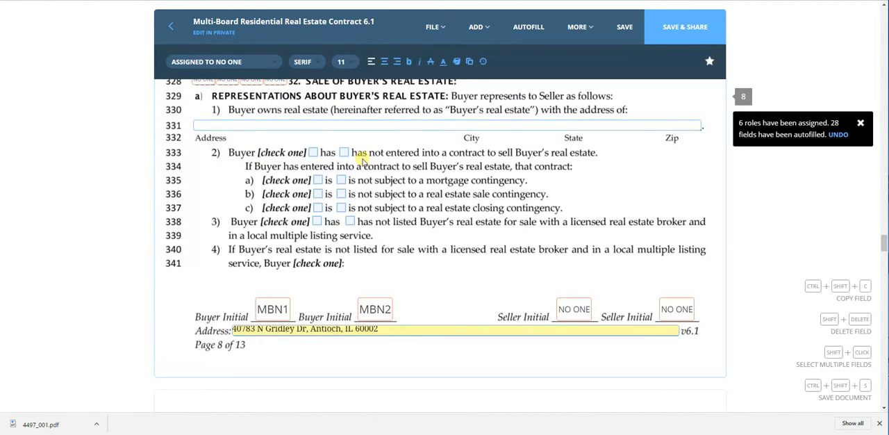
scroll(173, 218, "down", 1)
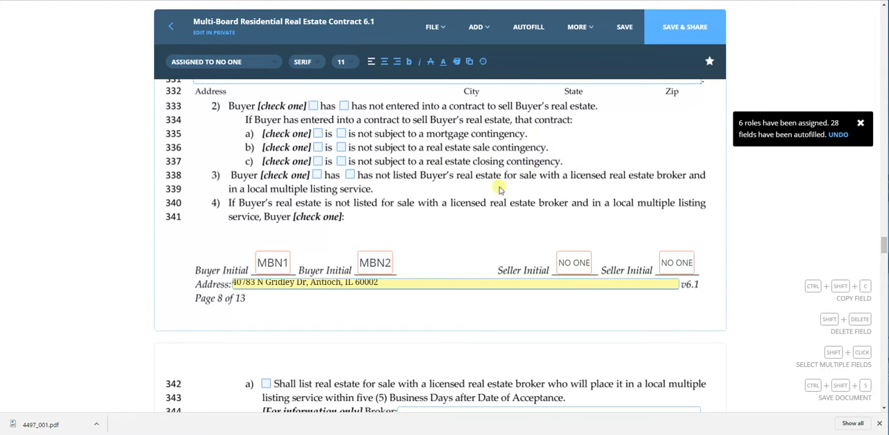
scroll(327, 208, "down", 1)
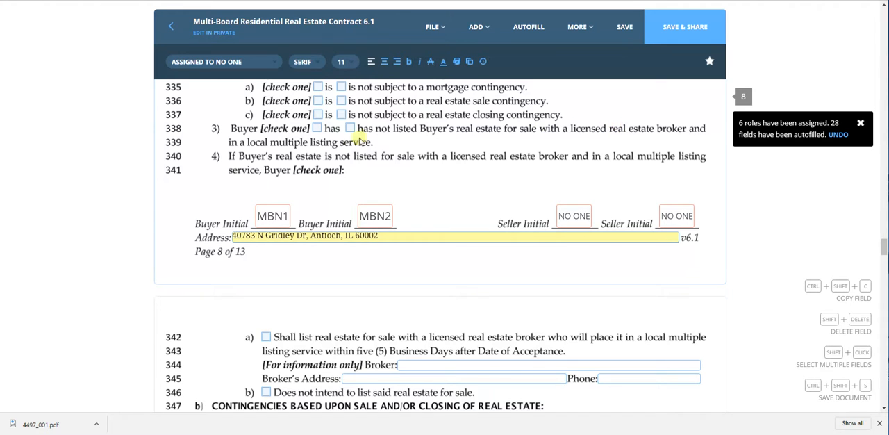
scroll(207, 173, "down", 2)
scroll(207, 173, "down", 3)
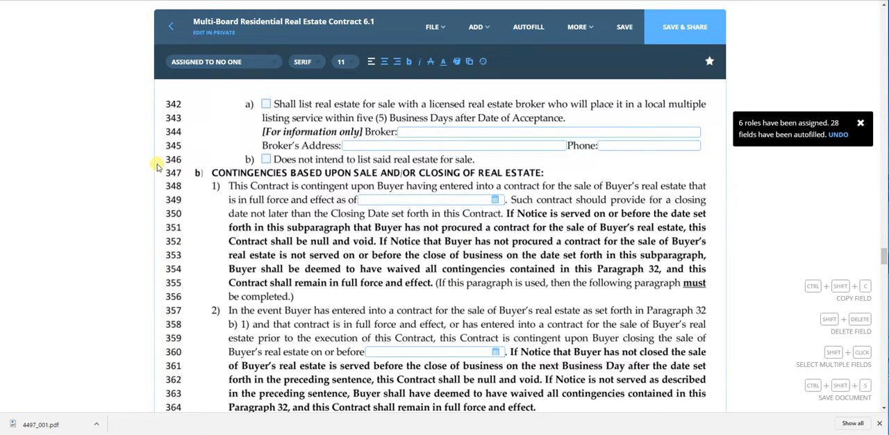
scroll(157, 167, "down", 2)
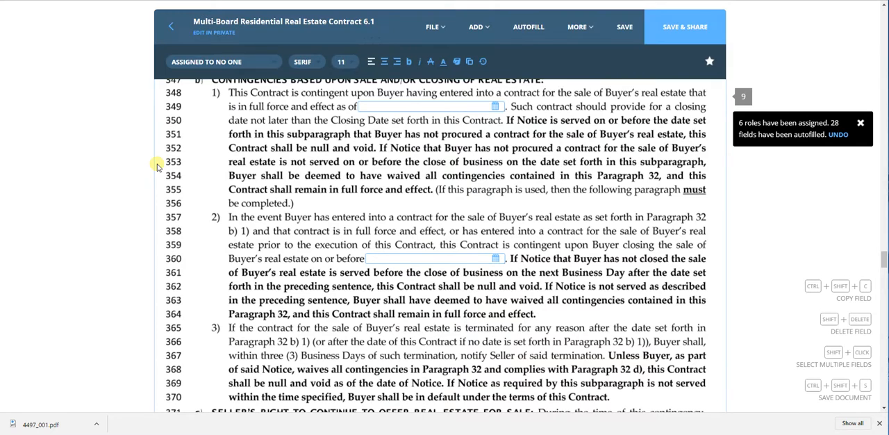
scroll(157, 166, "up", 1)
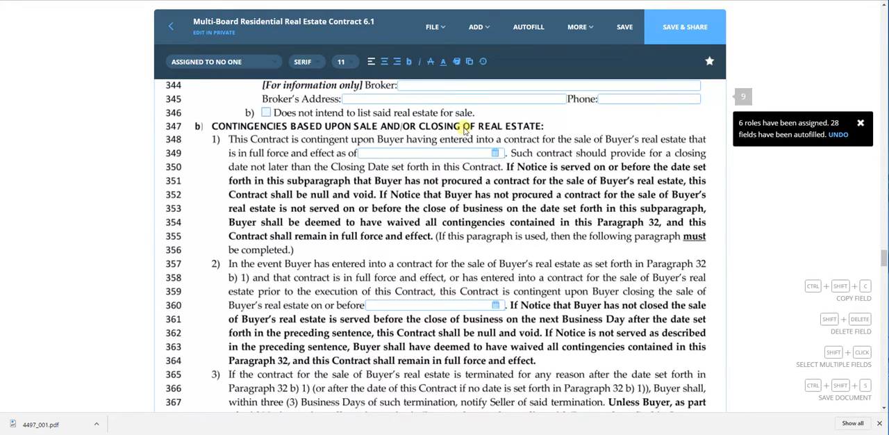
scroll(318, 145, "up", 3)
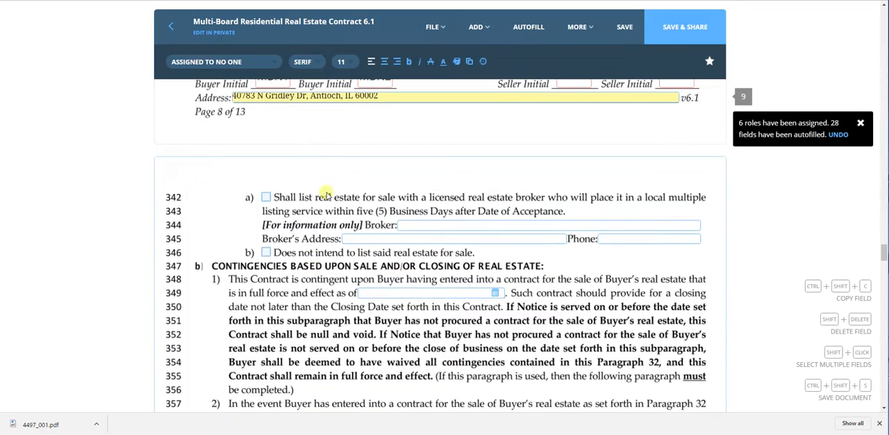
scroll(257, 278, "down", 2)
scroll(329, 224, "down", 5)
scroll(328, 225, "down", 8)
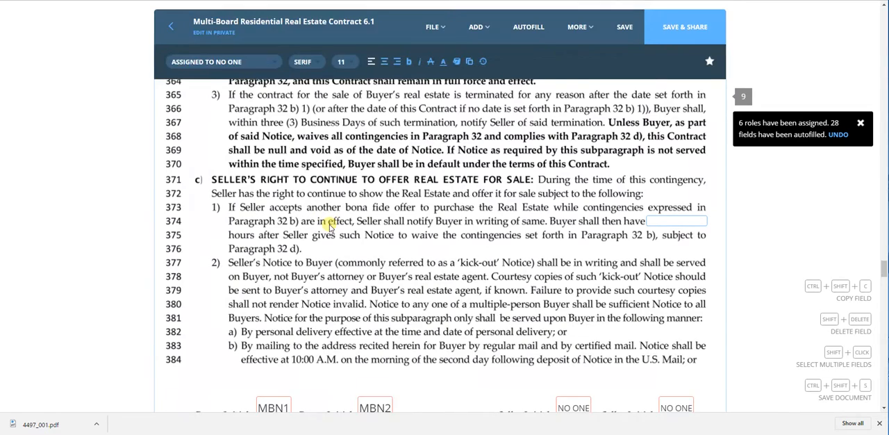
Review the waiver deposit and buyer cooperation terms of paragraph 32, and the prior contract cancellation date and initials in paragraph 33.
scroll(330, 226, "down", 5)
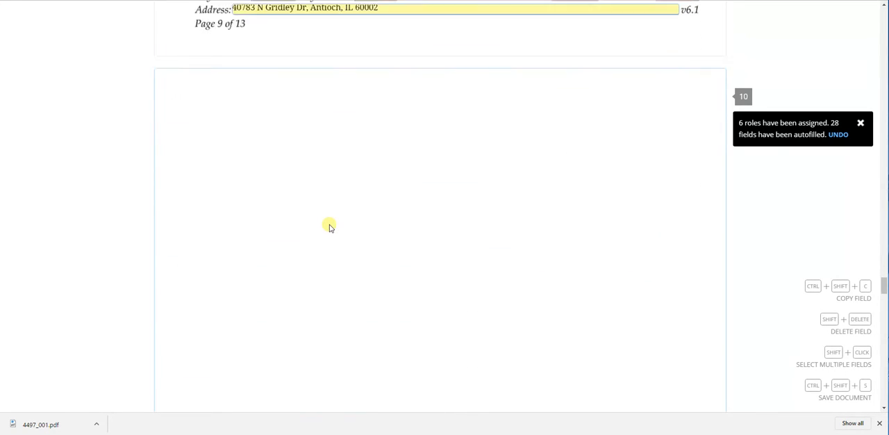
scroll(124, 205, "down", 2)
scroll(124, 205, "down", 3)
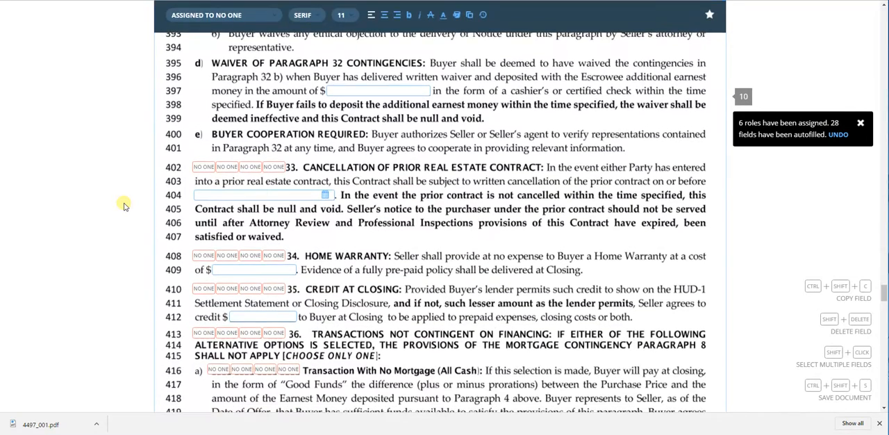
scroll(124, 205, "down", 1)
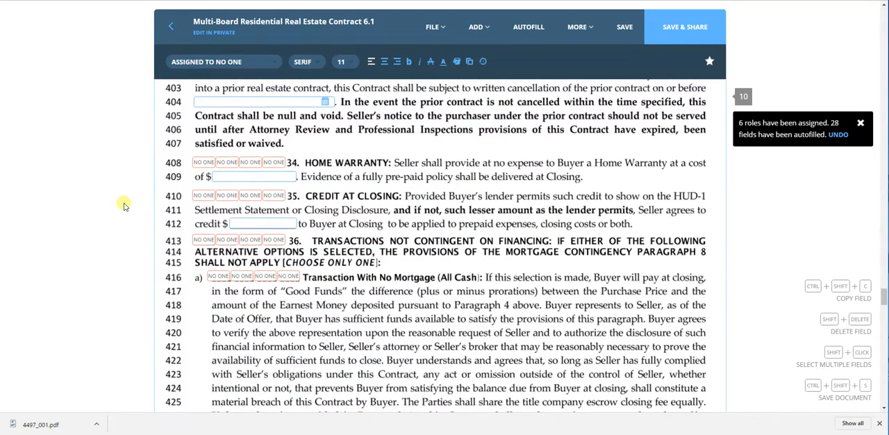
scroll(124, 205, "up", 1)
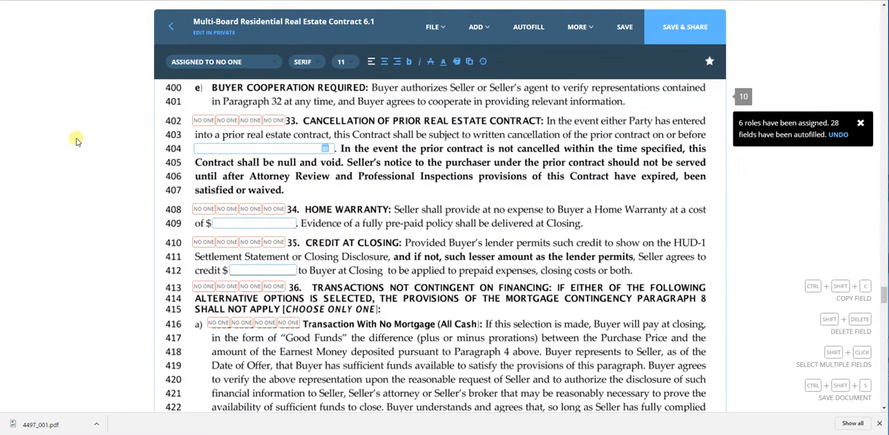
scroll(77, 141, "up", 2)
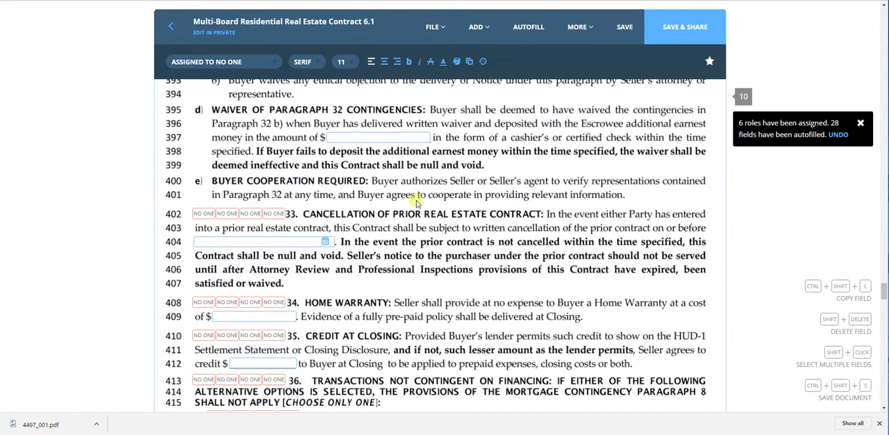
scroll(418, 202, "down", 1)
scroll(417, 200, "down", 1)
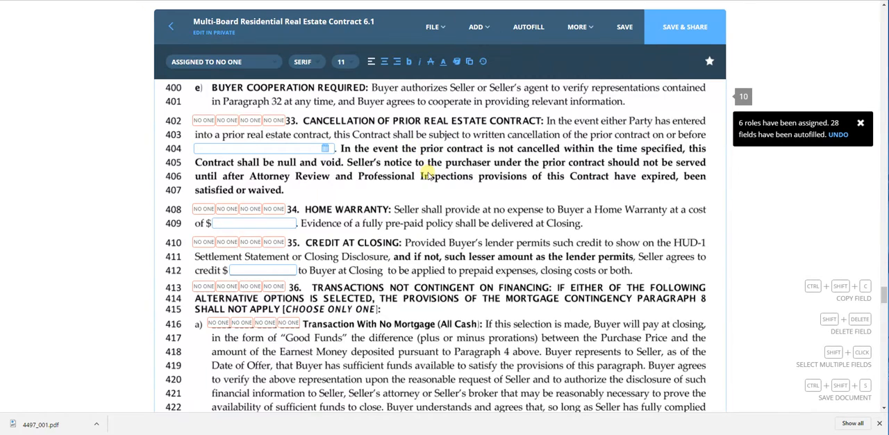
Examine the initials and fill-in fields of paragraphs 34 to 39, from the home warranty through wood destroying infestation.
scroll(428, 175, "down", 2)
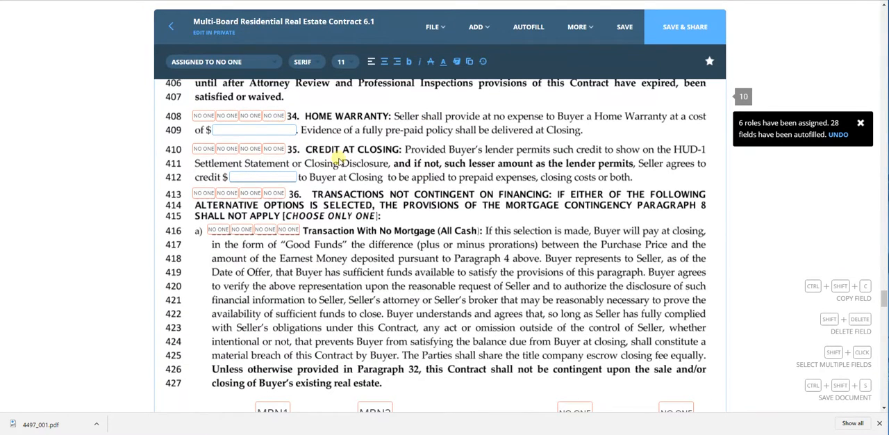
scroll(338, 158, "down", 1)
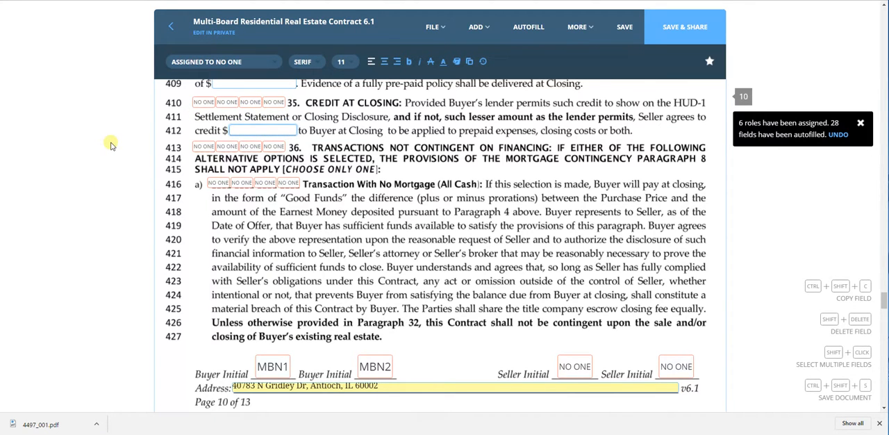
scroll(111, 145, "down", 1)
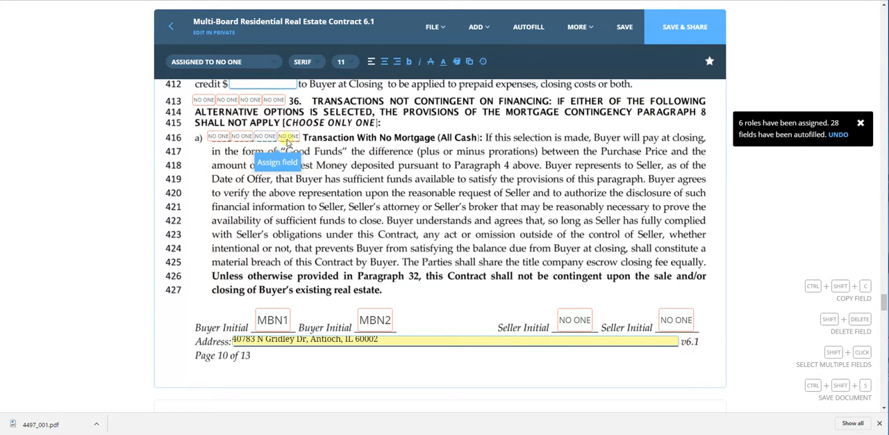
scroll(206, 191, "down", 2)
scroll(206, 191, "down", 4)
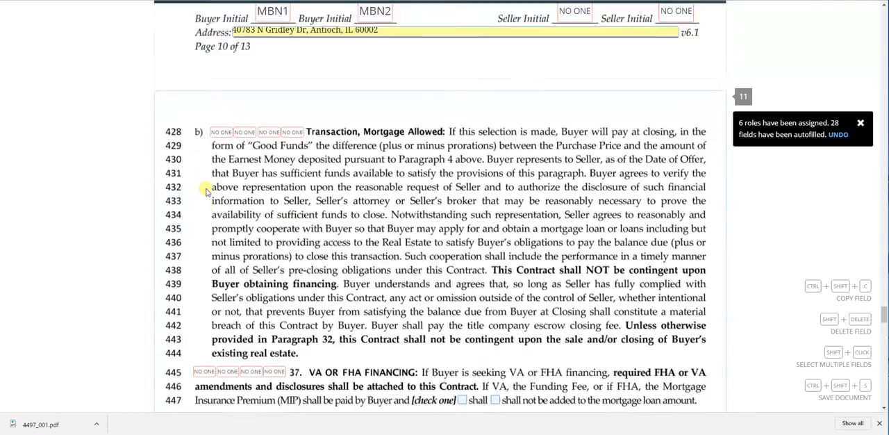
scroll(206, 191, "down", 1)
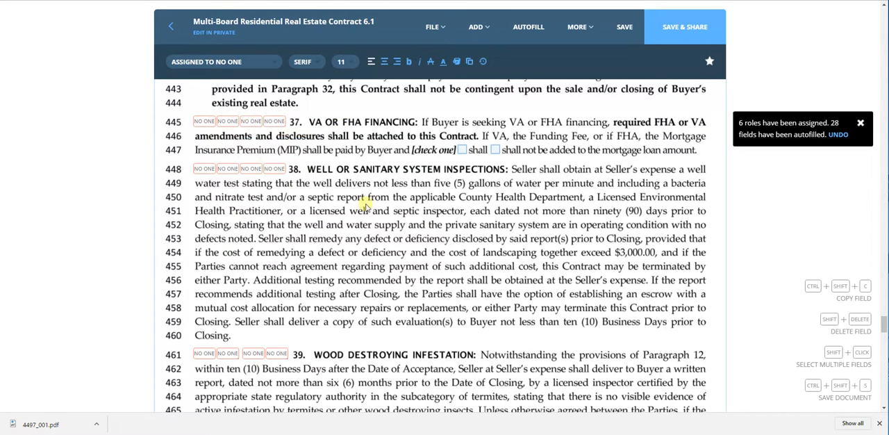
scroll(356, 218, "down", 2)
scroll(357, 218, "down", 1)
scroll(355, 172, "up", 2)
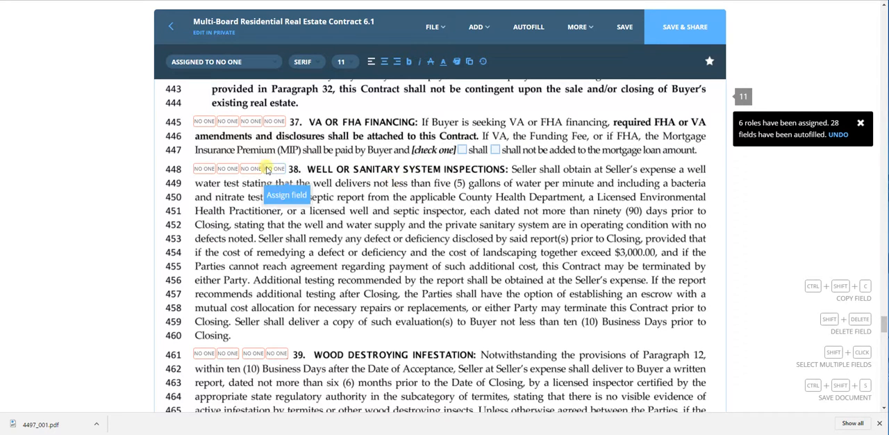
scroll(138, 183, "down", 3)
scroll(138, 184, "down", 1)
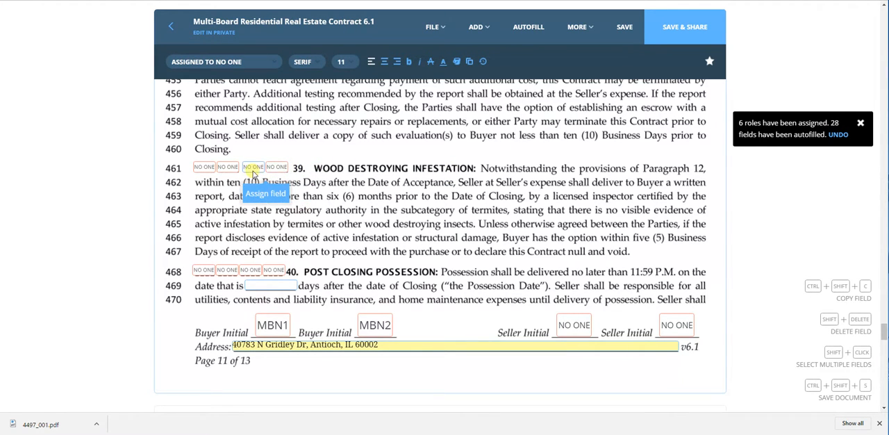
Examine paragraphs 40 to 44, from post-closing possession and "as is" condition through the miscellaneous provisions checkboxes.
scroll(355, 218, "down", 3)
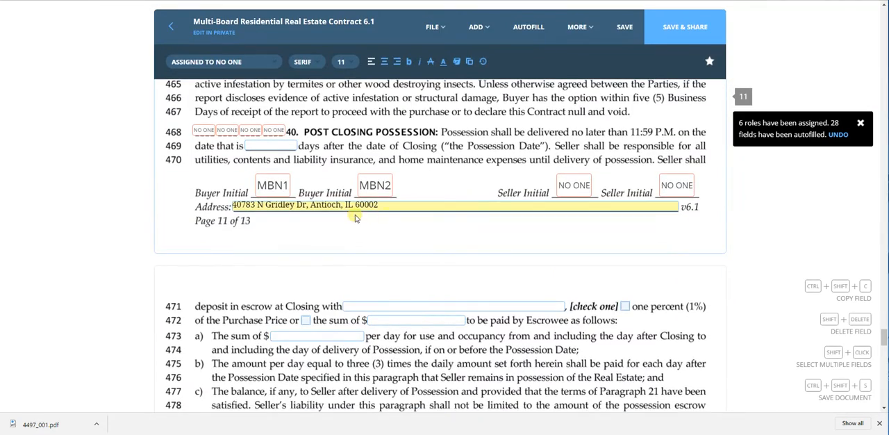
scroll(262, 198, "down", 6)
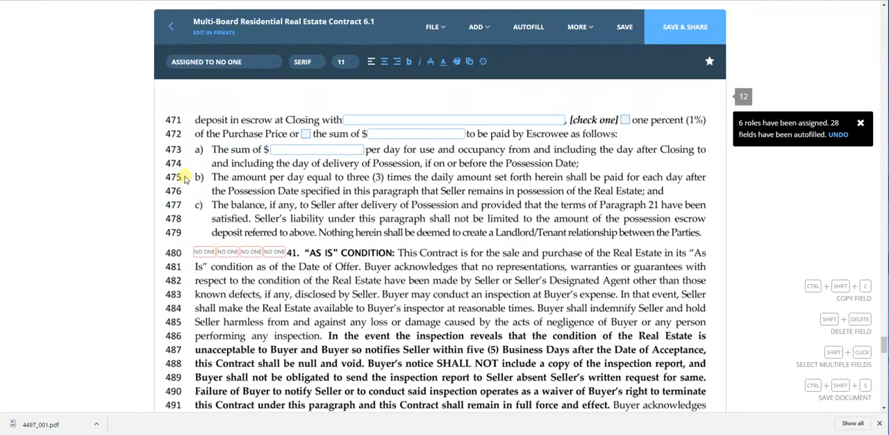
scroll(184, 179, "down", 1)
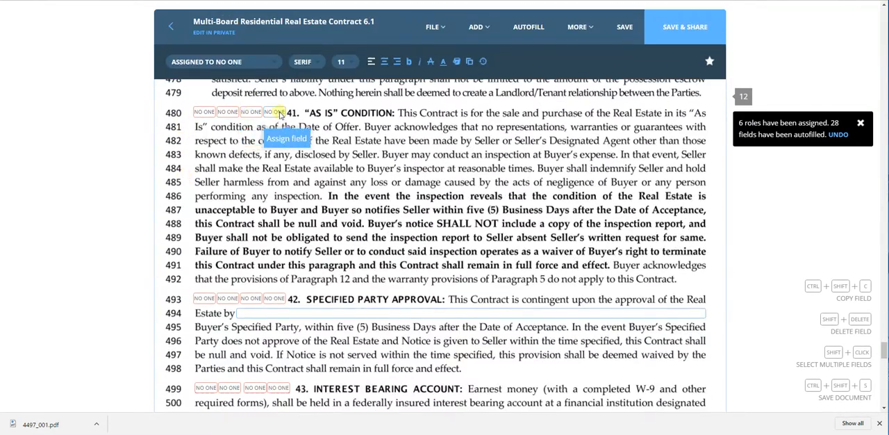
scroll(173, 201, "down", 5)
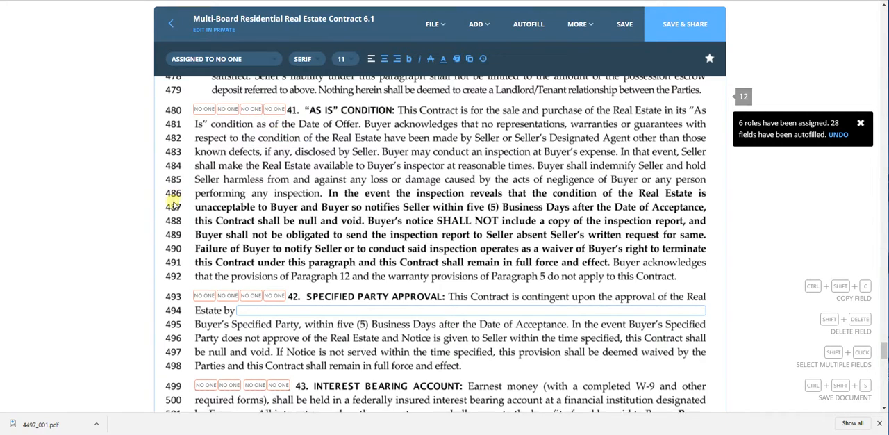
scroll(174, 202, "up", 2)
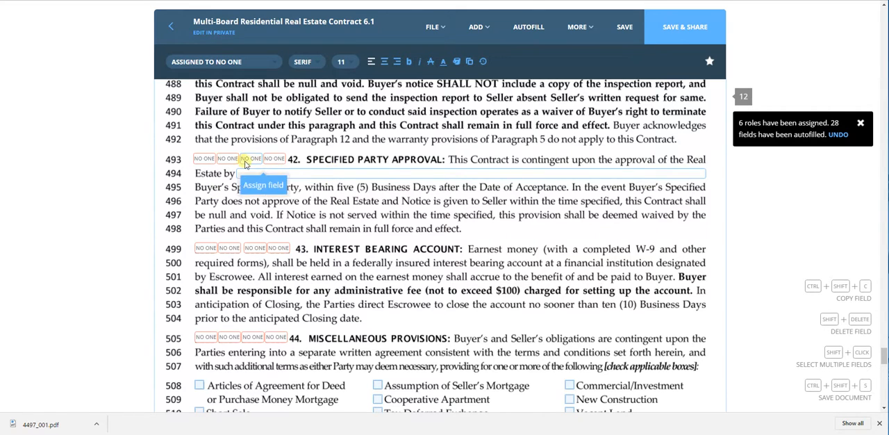
scroll(235, 233, "down", 2)
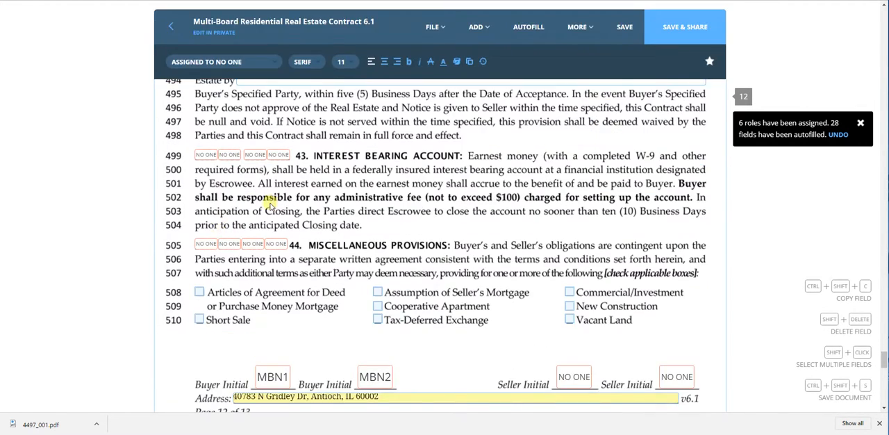
scroll(269, 201, "down", 3)
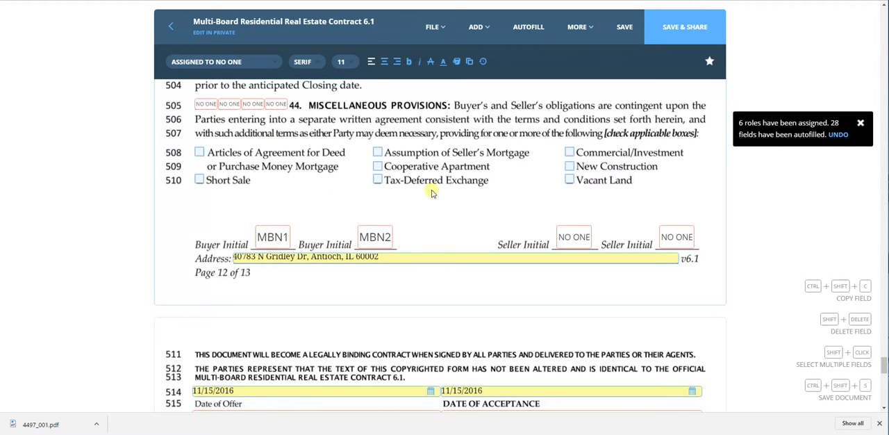
Check the offer and acceptance dates, signature fields, and buyer, seller, agent, attorney and lender contact fields on page 13.
scroll(178, 191, "down", 5)
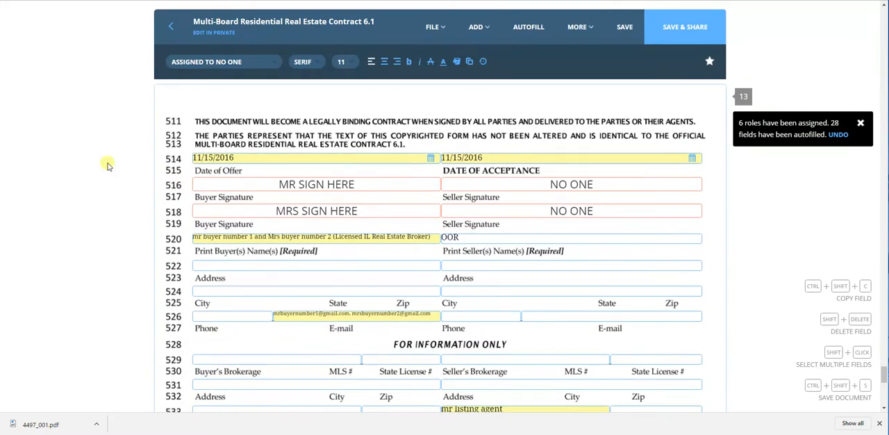
scroll(90, 159, "down", 2)
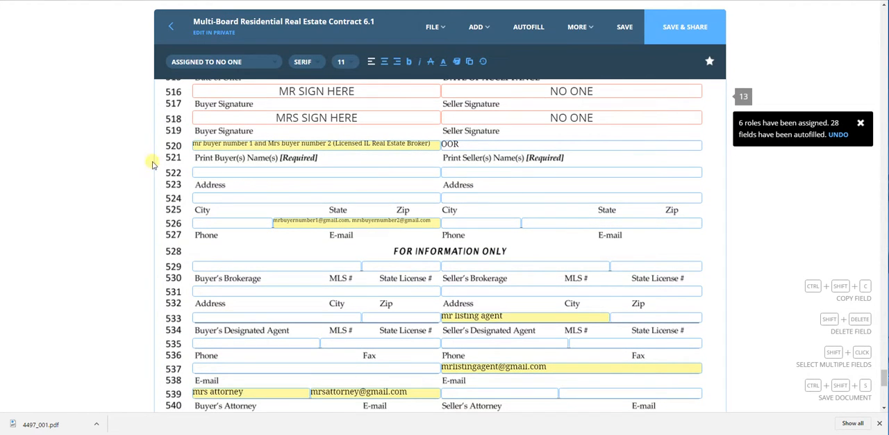
scroll(135, 160, "down", 1)
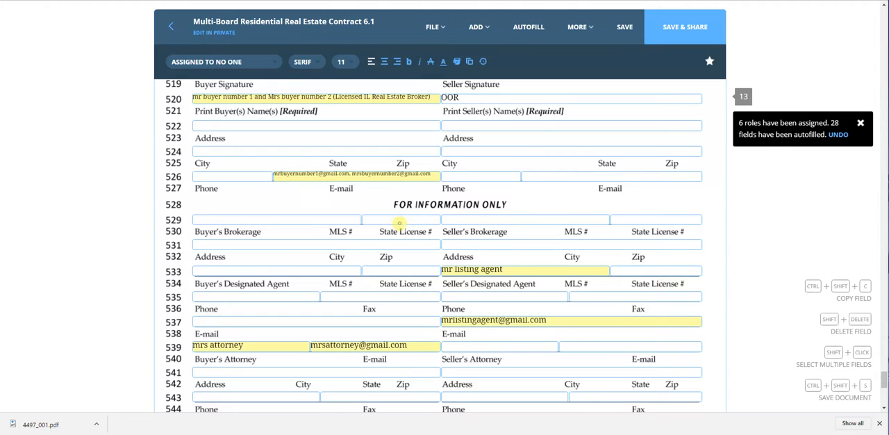
scroll(167, 229, "down", 7)
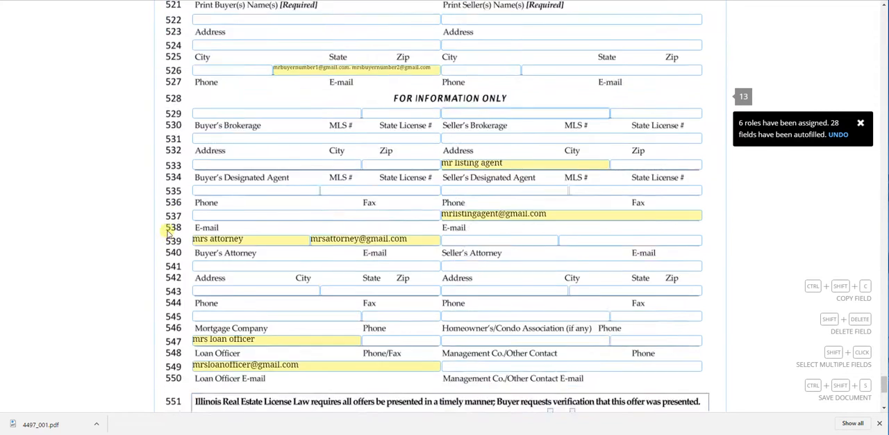
Save the contract and return to the loop without sharing the document.
scroll(140, 207, "up", 5)
scroll(140, 207, "up", 15)
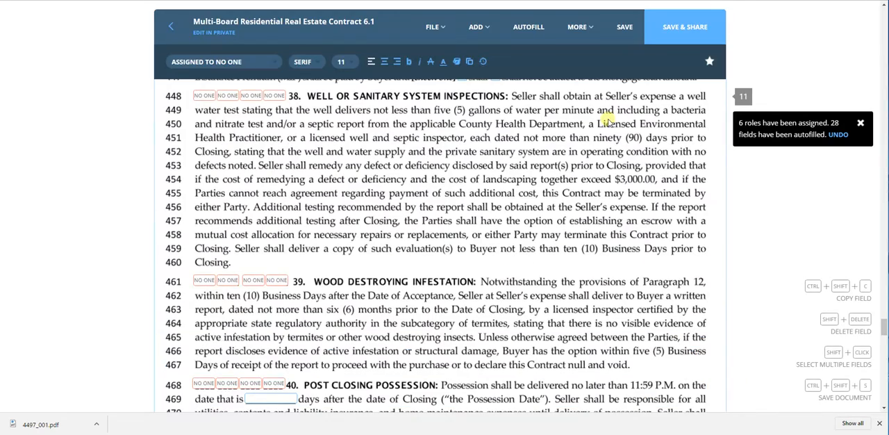
left_click(622, 27)
left_click(168, 28)
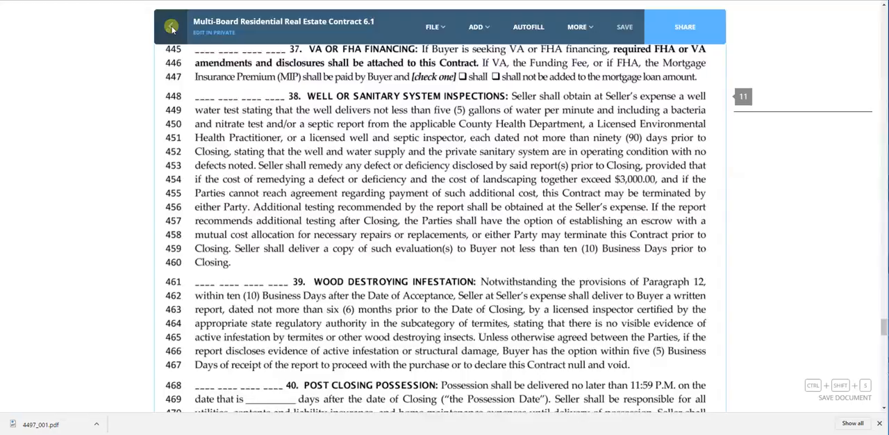
scroll(441, 243, "up", 2)
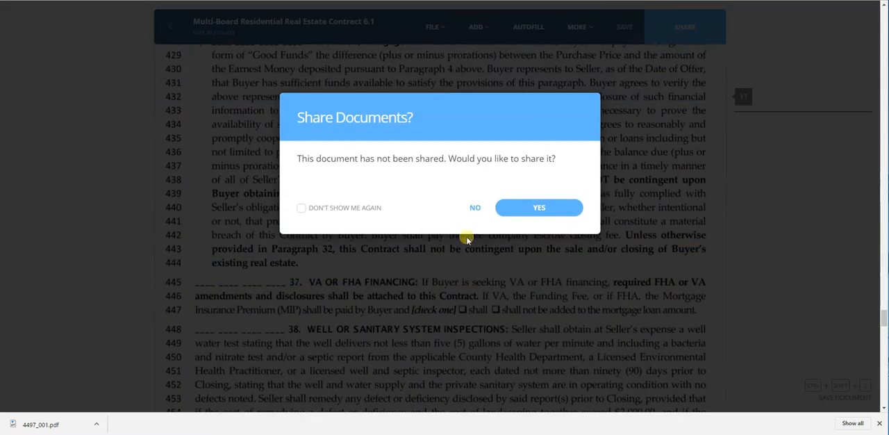
left_click(476, 209)
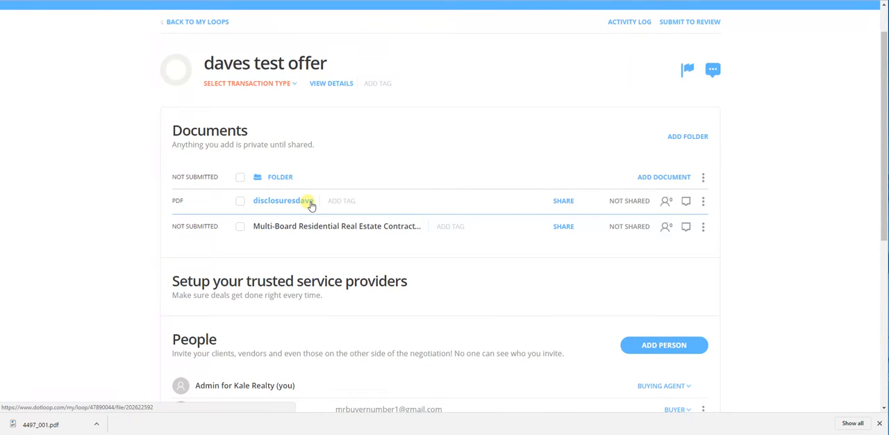
Look through pages 1 to 5 of the disclosuresdave document and return to the loop.
left_click(310, 202)
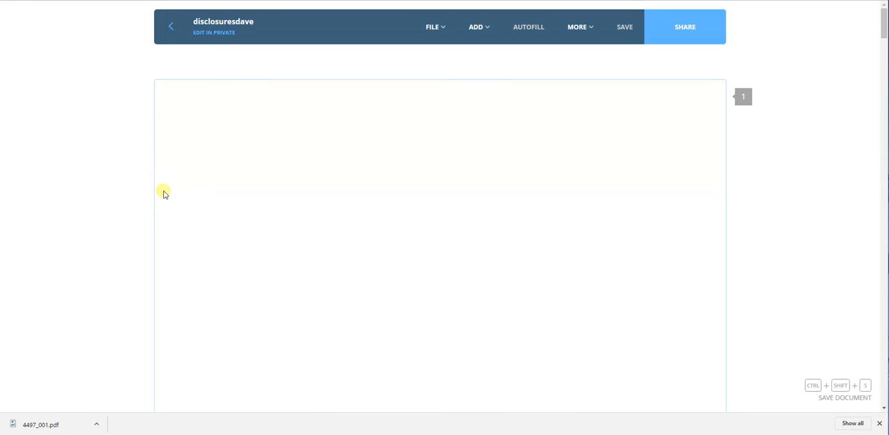
scroll(165, 161, "down", 6)
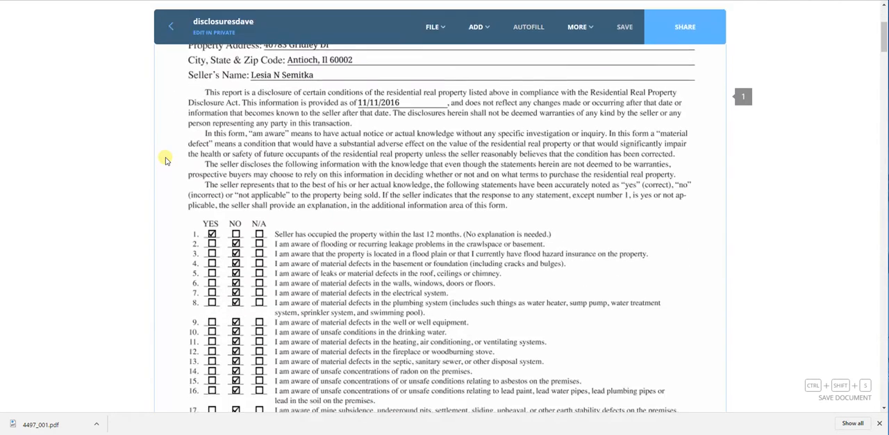
scroll(165, 161, "down", 5)
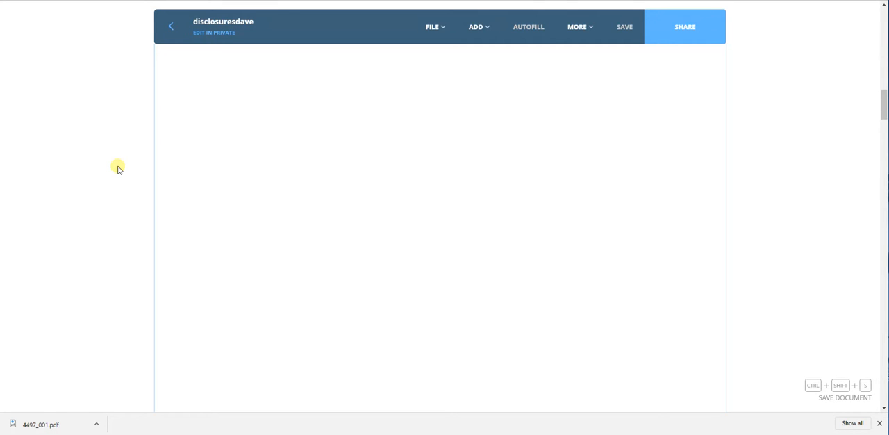
scroll(117, 168, "down", 3)
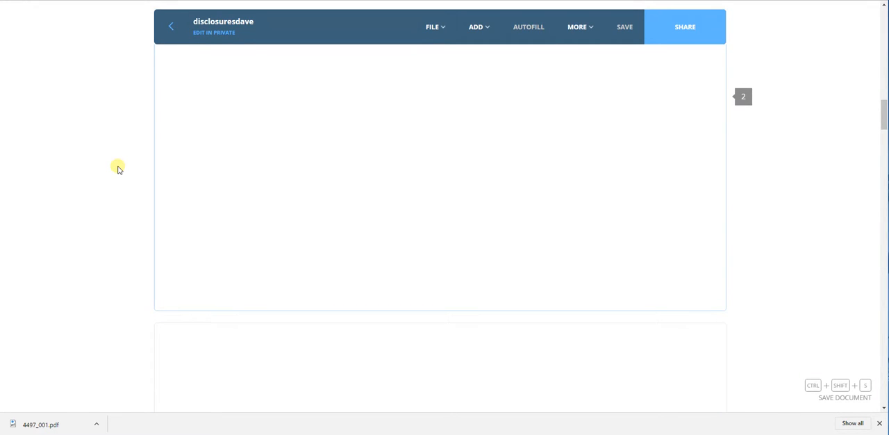
scroll(188, 184, "down", 14)
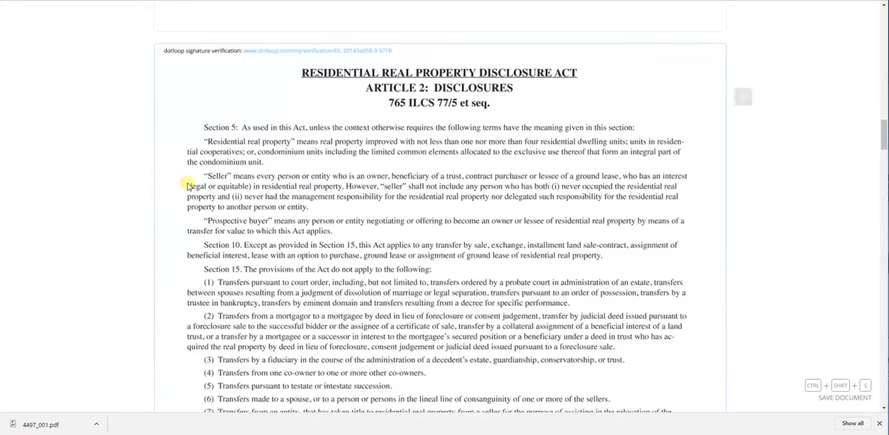
scroll(186, 188, "down", 2)
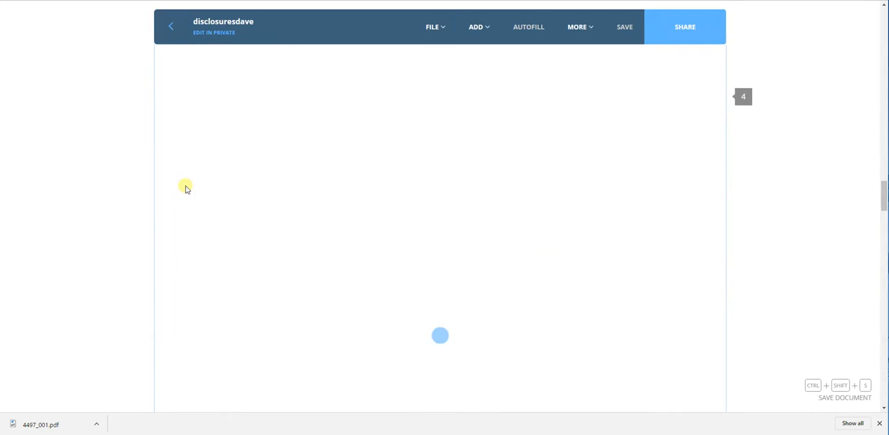
scroll(186, 188, "down", 6)
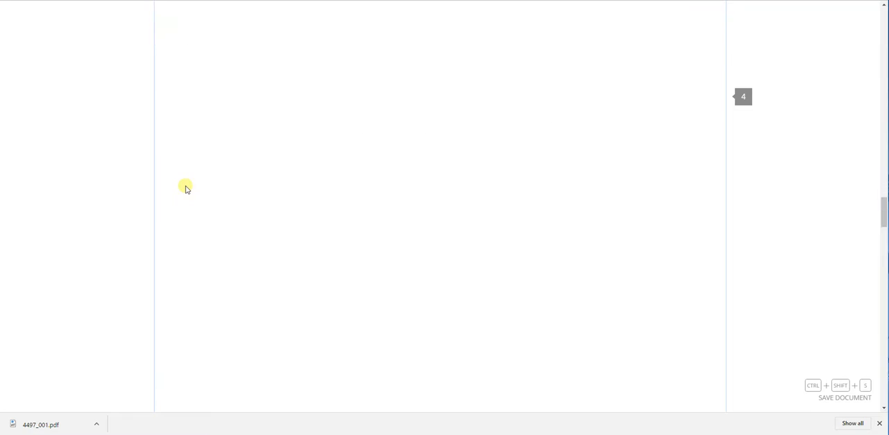
scroll(186, 187, "down", 2)
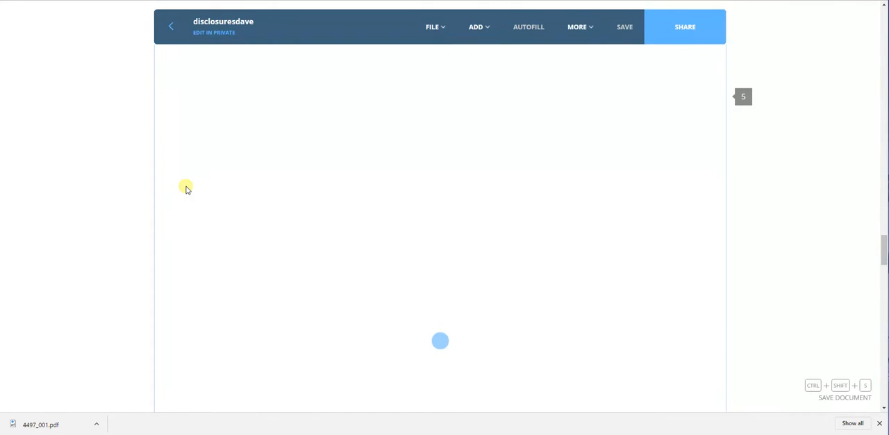
scroll(186, 189, "down", 3)
scroll(186, 188, "up", 2)
left_click(171, 27)
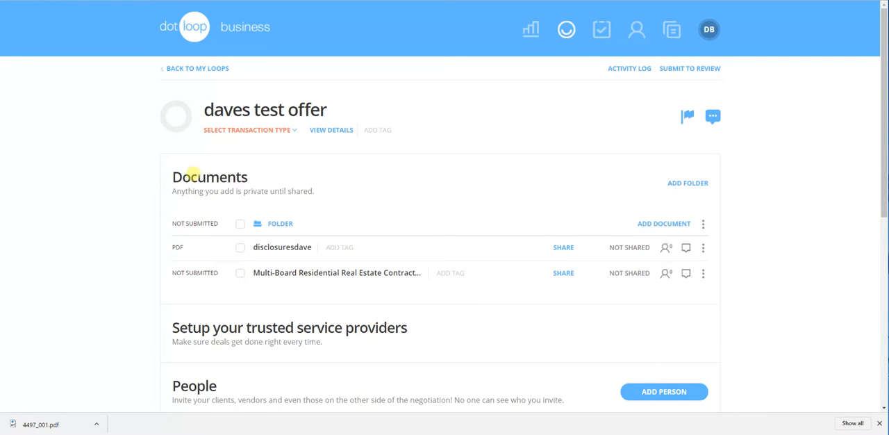
Reopen disclosuresdave and examine its pages for buyer initials and signature fields, through the lead-based paint disclosure on page 5.
scroll(199, 175, "down", 2)
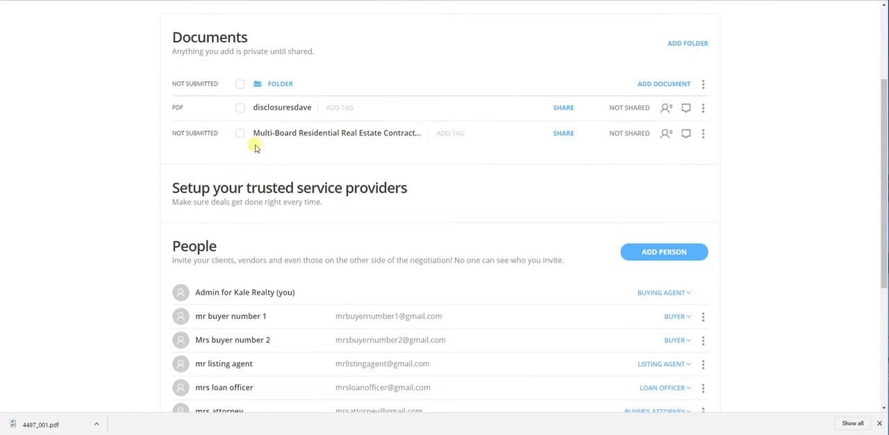
left_click(288, 108)
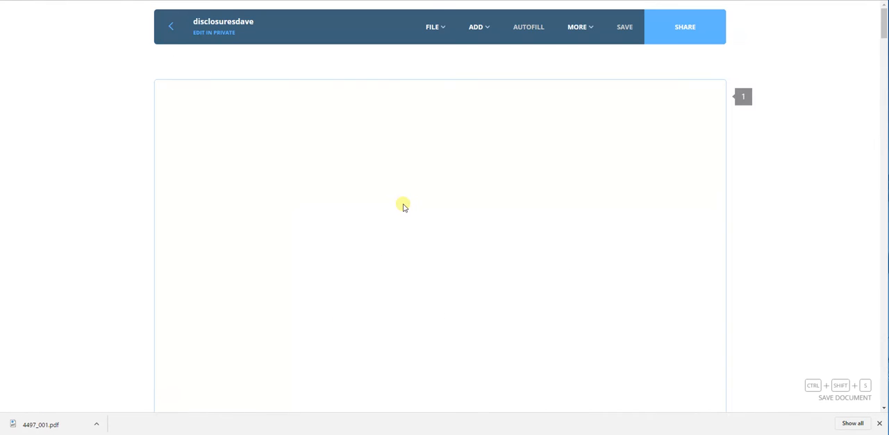
scroll(155, 107, "down", 15)
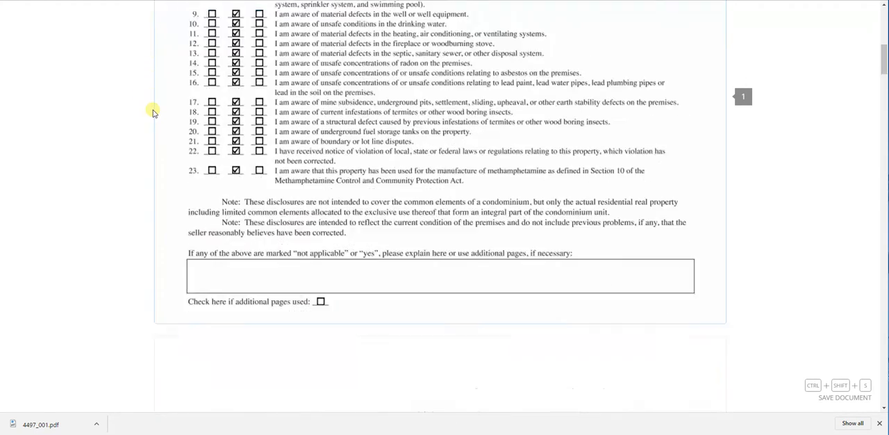
scroll(155, 113, "down", 10)
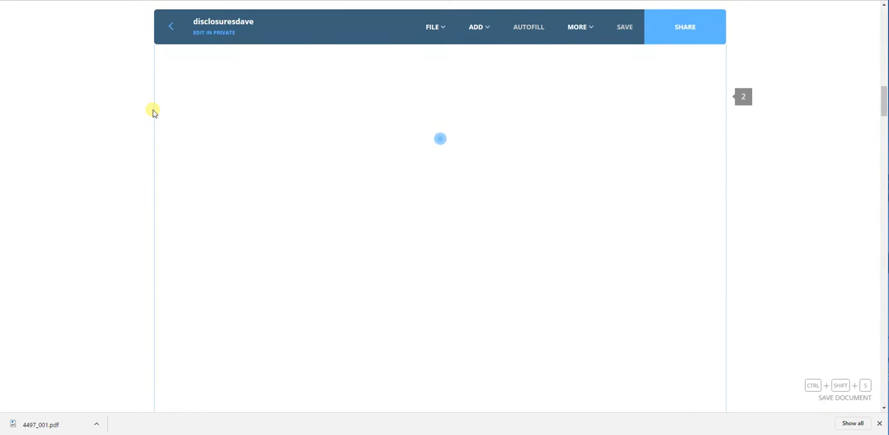
scroll(155, 113, "down", 5)
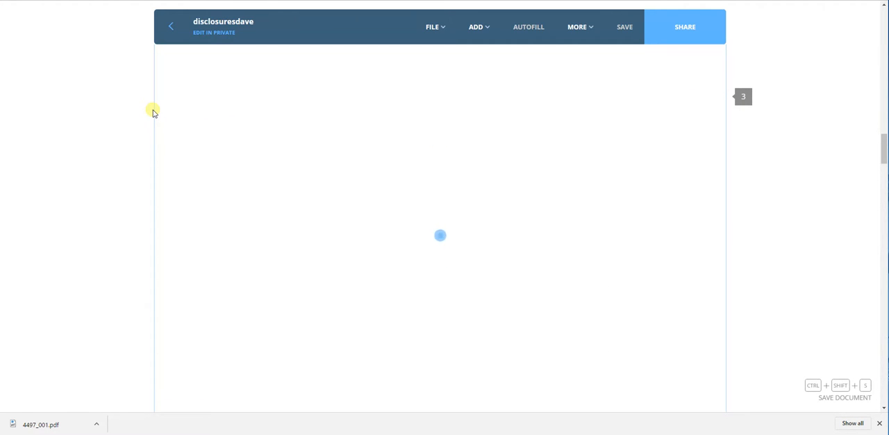
scroll(154, 112, "down", 10)
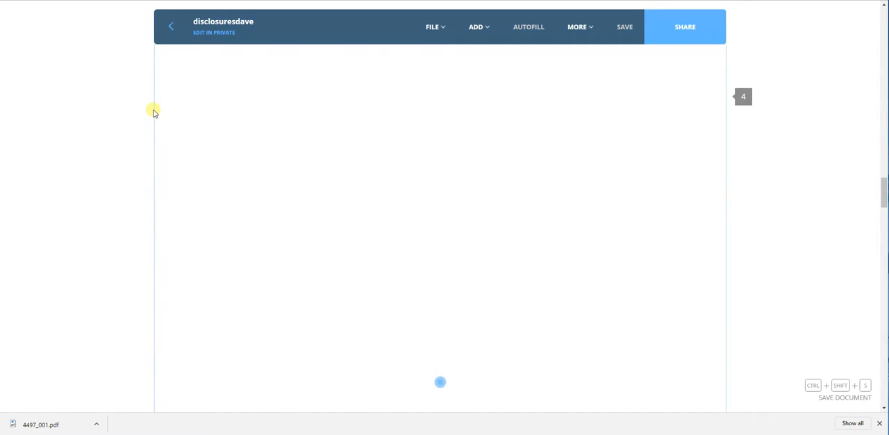
scroll(154, 113, "down", 5)
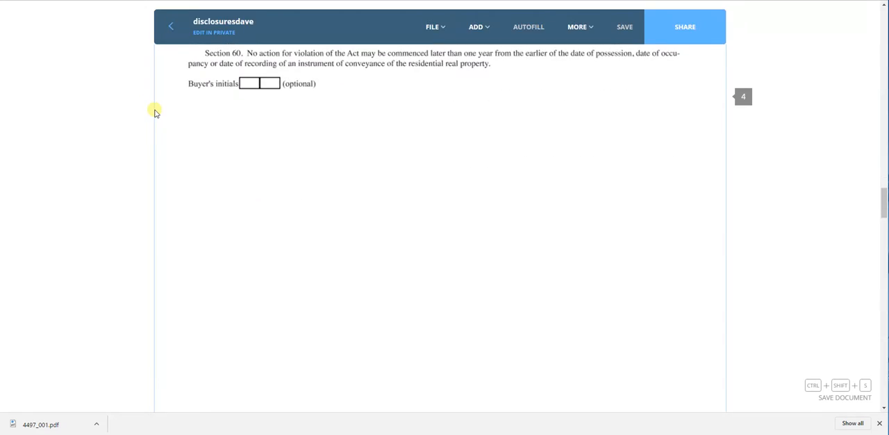
scroll(155, 113, "down", 5)
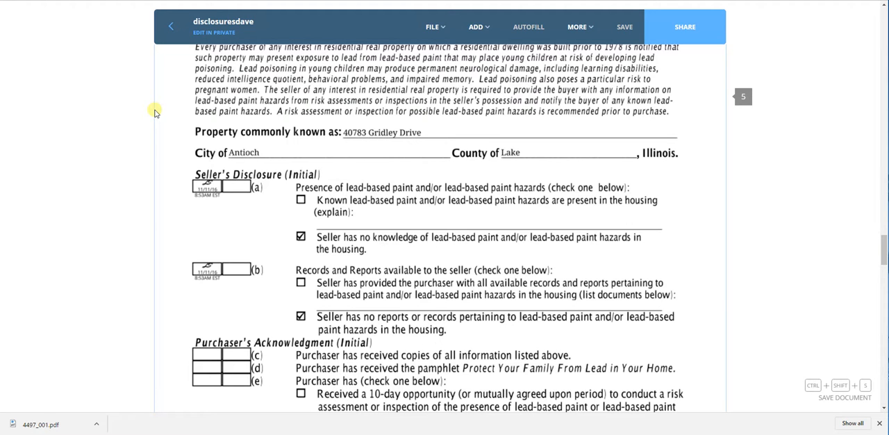
scroll(155, 113, "down", 1)
scroll(154, 113, "down", 5)
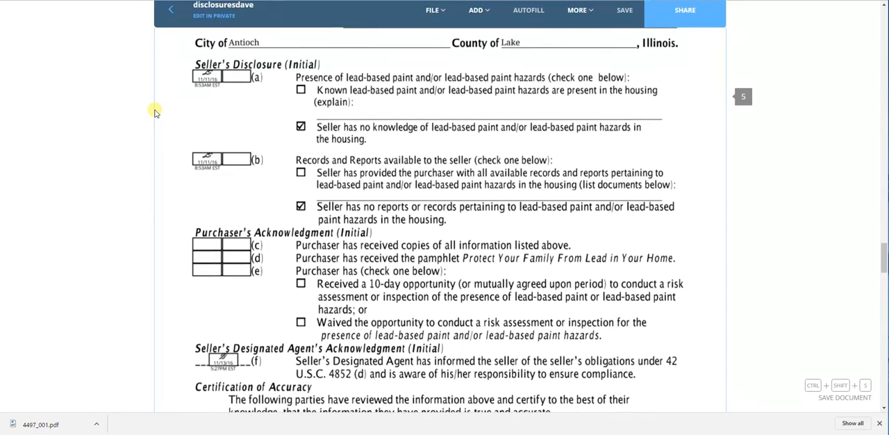
scroll(154, 112, "up", 1)
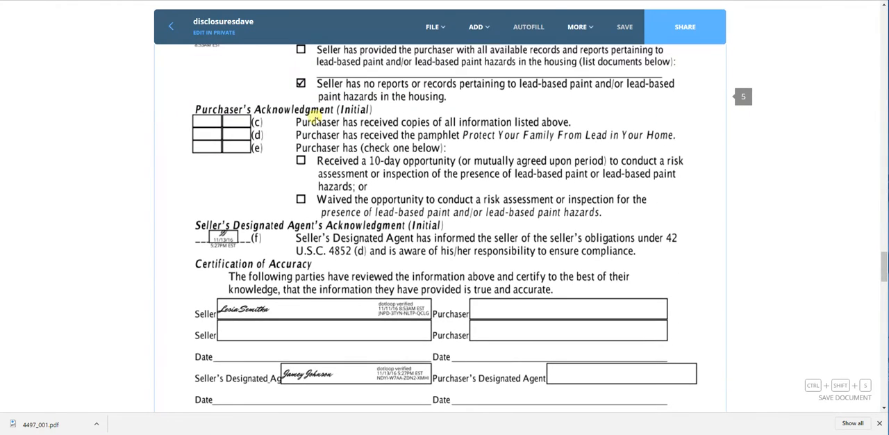
Add an initials field at line (c) of the Purchaser's Acknowledgment and assign it to buyer number 1.
left_click(478, 26)
left_click(474, 66)
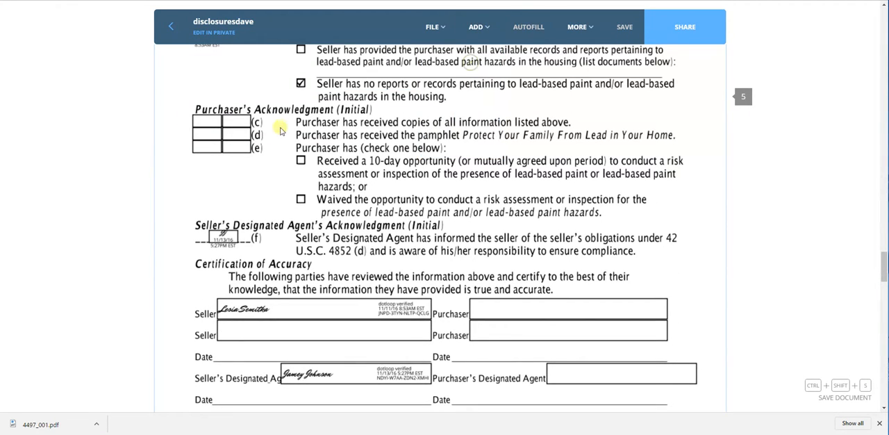
left_click(215, 109)
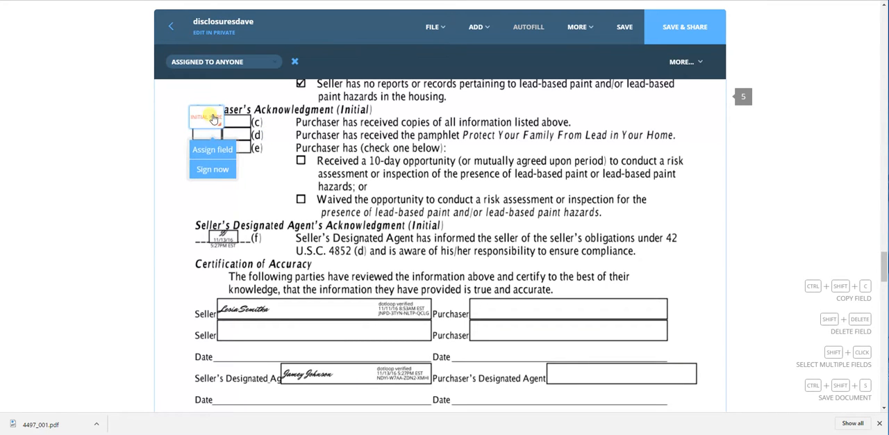
left_click(211, 142)
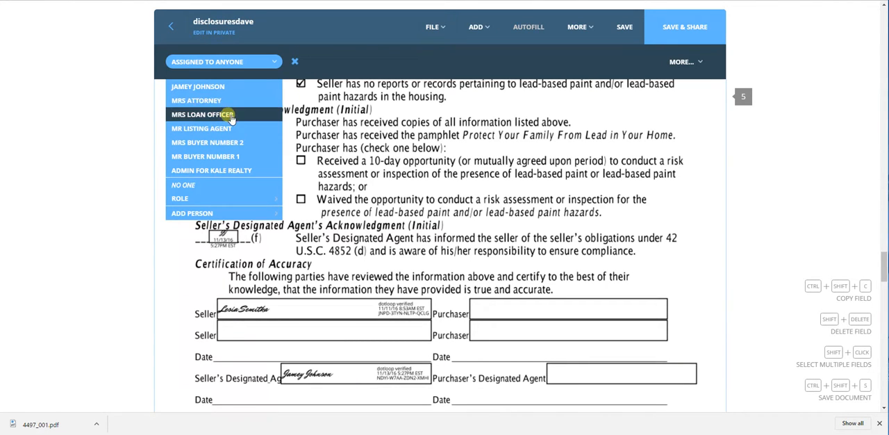
left_click(245, 157)
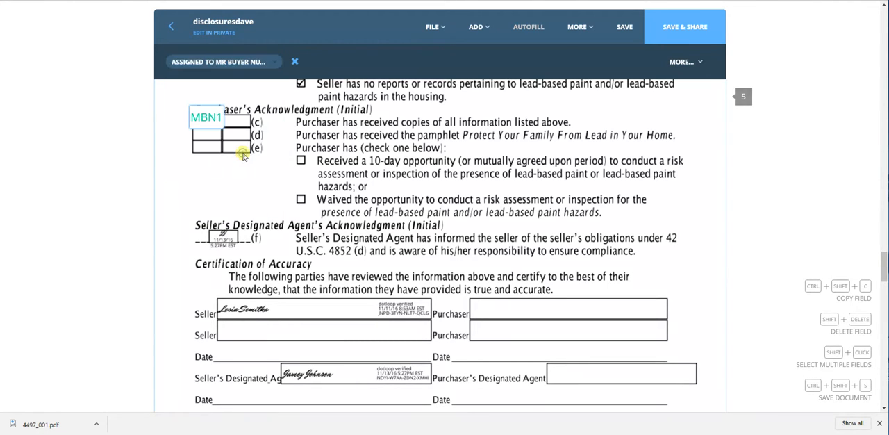
Add a second initials field assigned to buyer number 2, and align both fields with the line (c) initial boxes.
left_click(465, 67)
left_click(239, 122)
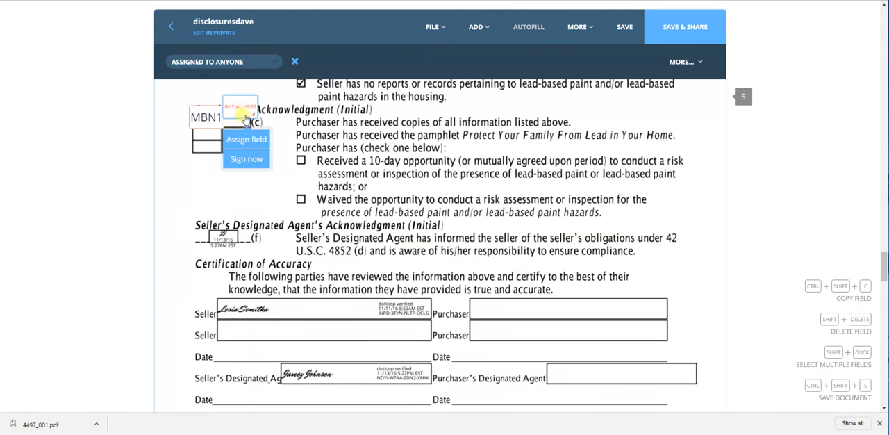
left_click(254, 142)
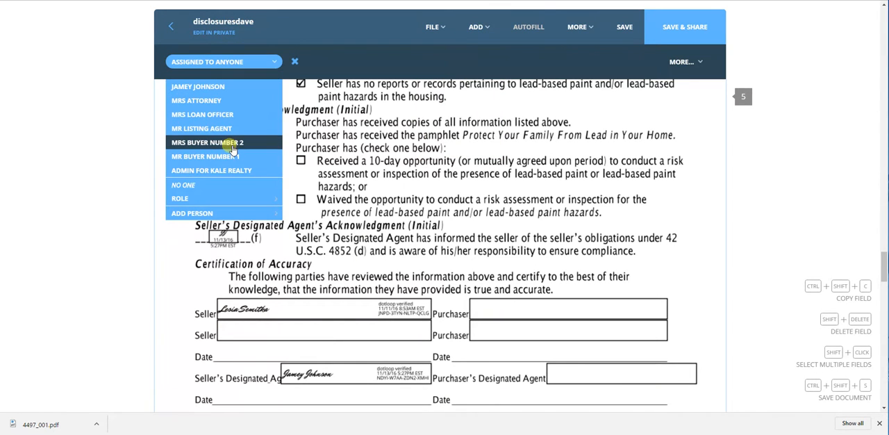
left_click(233, 143)
left_click_drag(255, 113, 210, 120)
Add another initials field at the first box of line (d) in the Purchaser's Acknowledgment.
left_click(219, 123)
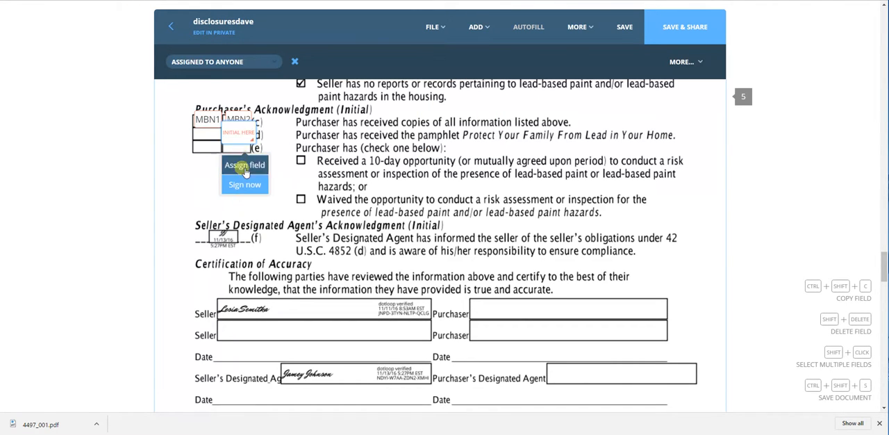
left_click(234, 62)
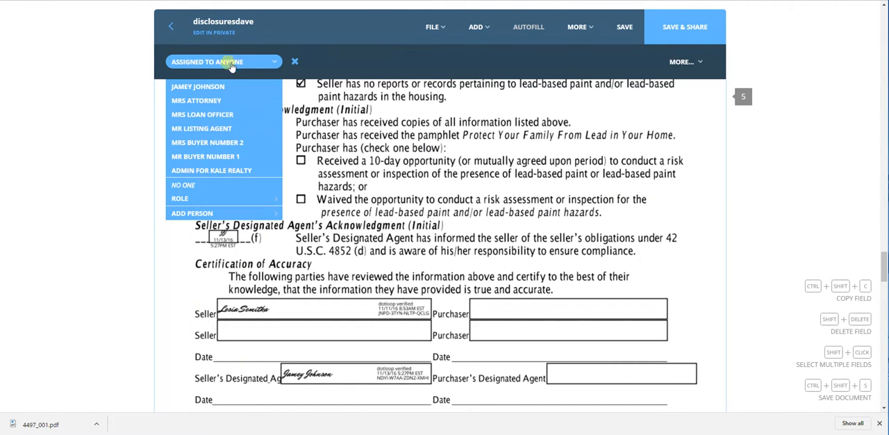
left_click(234, 142)
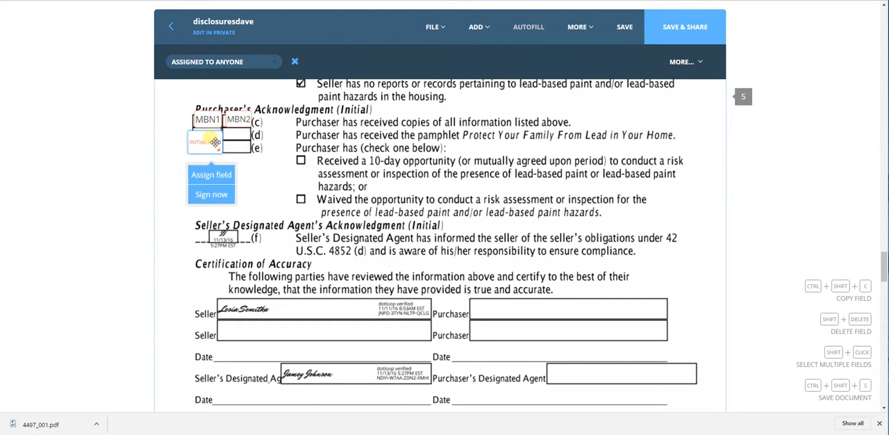
Add a signature field on the first Purchaser line under Certification of Accuracy and assign it to buyer number 2.
scroll(364, 215, "down", 2)
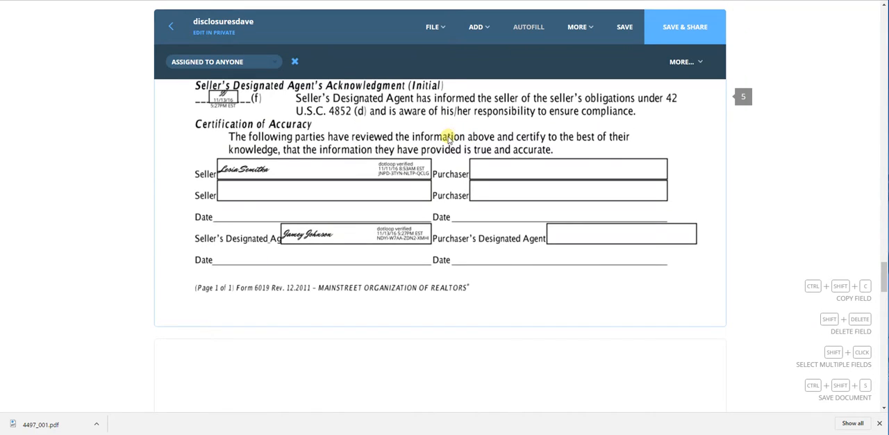
left_click(479, 27)
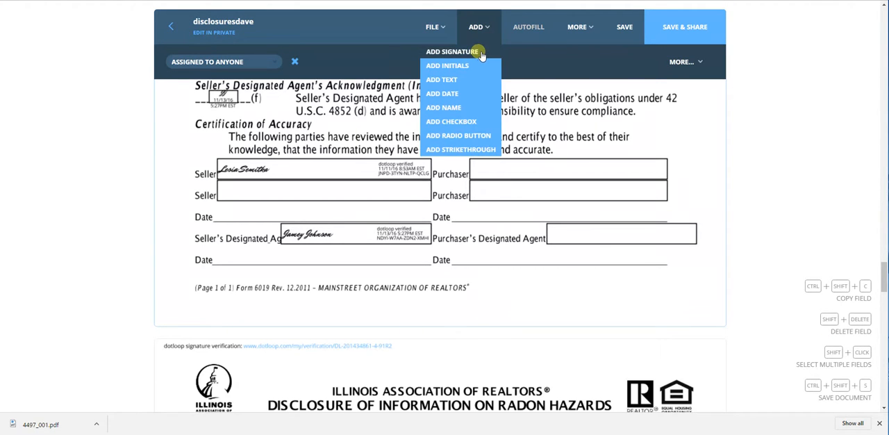
left_click(479, 54)
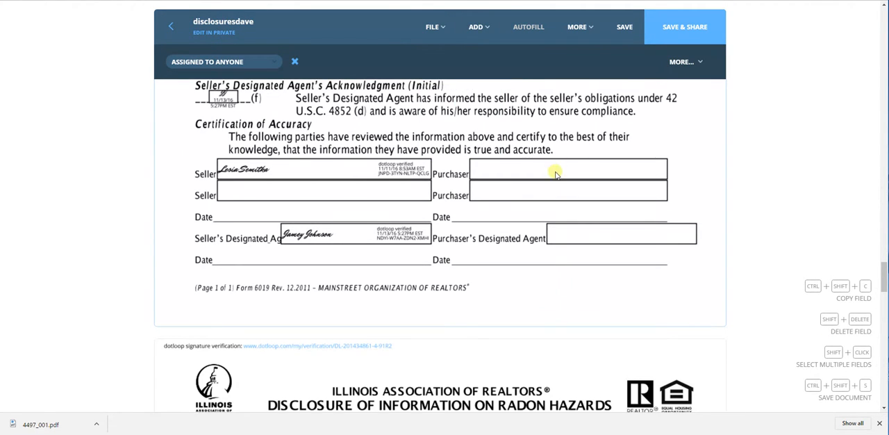
left_click(556, 174)
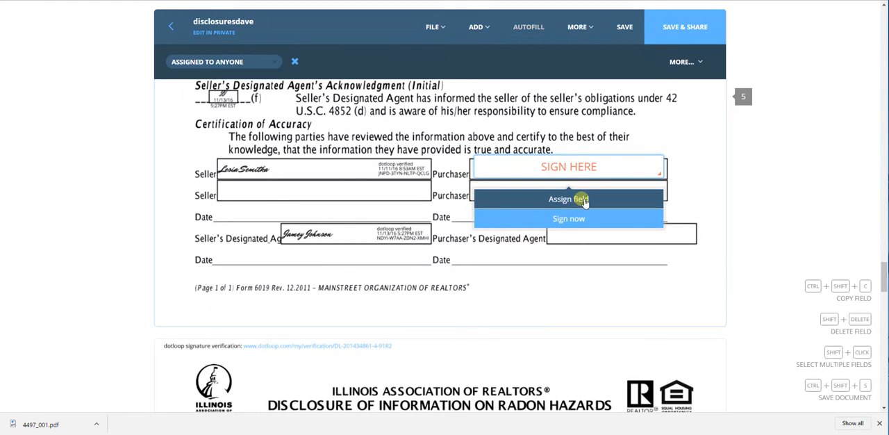
left_click(584, 200)
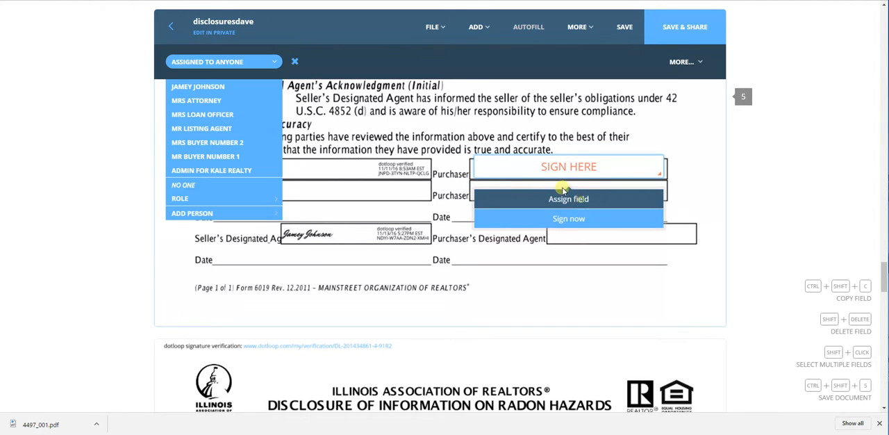
left_click(242, 142)
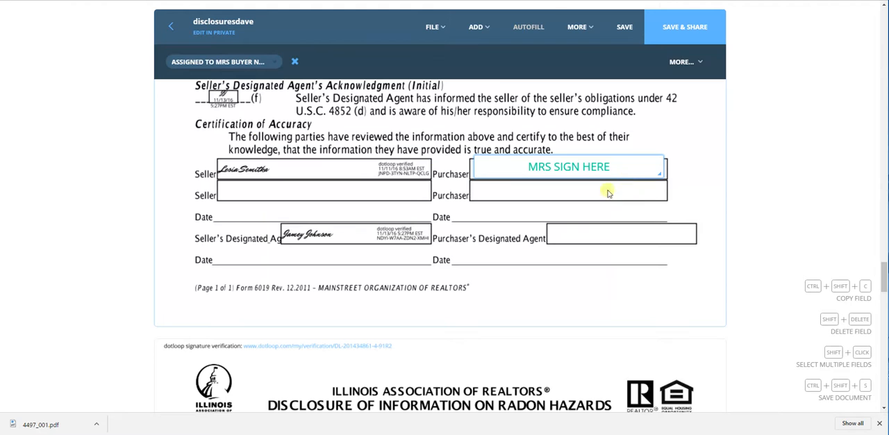
Add a signature field on the second Purchaser line under Certification of Accuracy and assign it to buyer number 1.
left_click(485, 31)
left_click(452, 51)
left_click(541, 198)
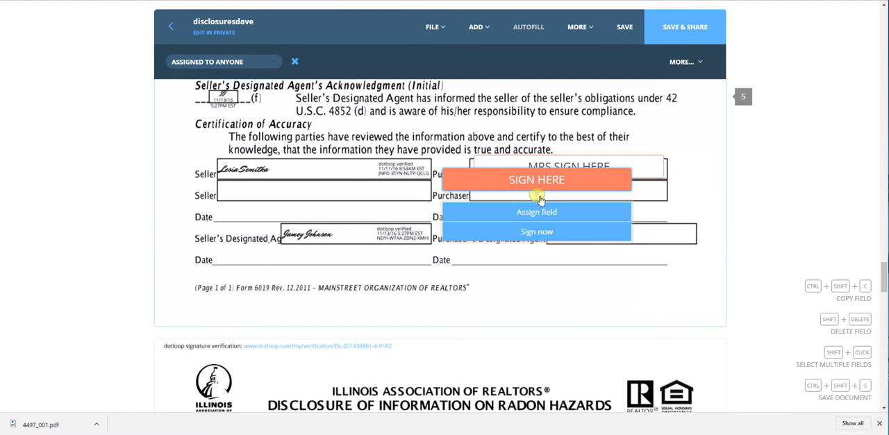
left_click(544, 217)
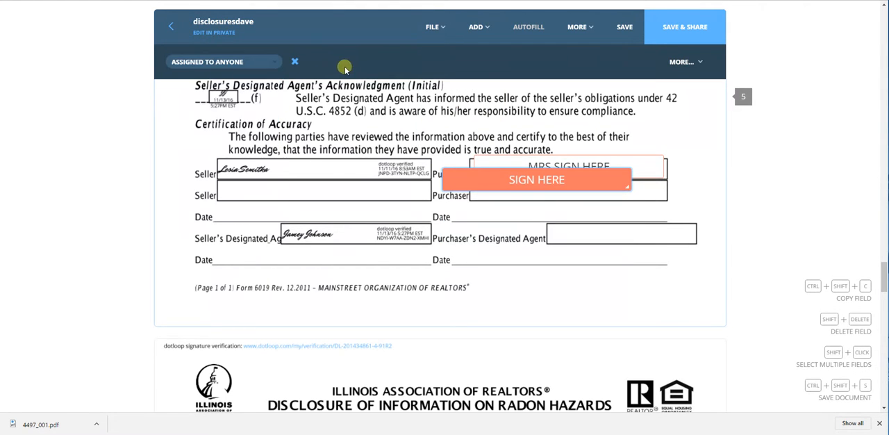
left_click(185, 60)
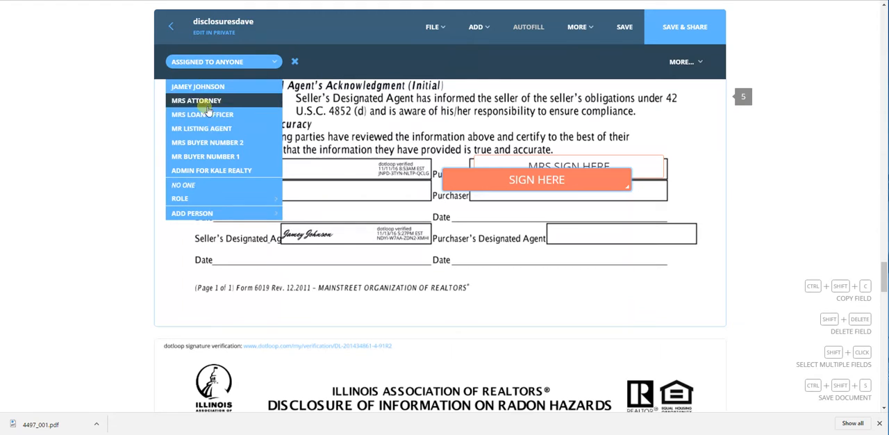
left_click(209, 156)
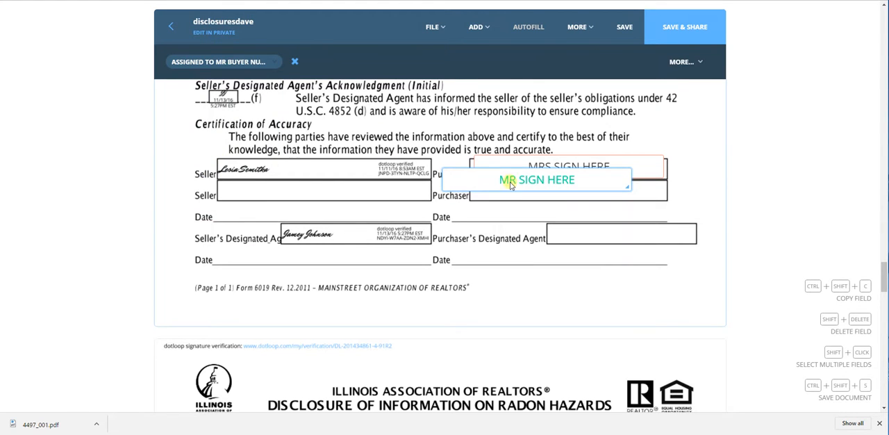
left_click_drag(511, 186, 515, 191)
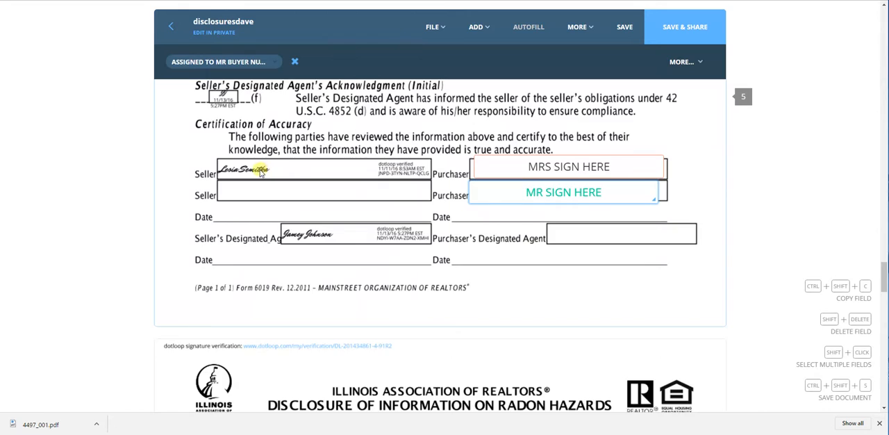
Leave the disclosuresdave document, saving its changes and declining to share it.
scroll(260, 174, "down", 10)
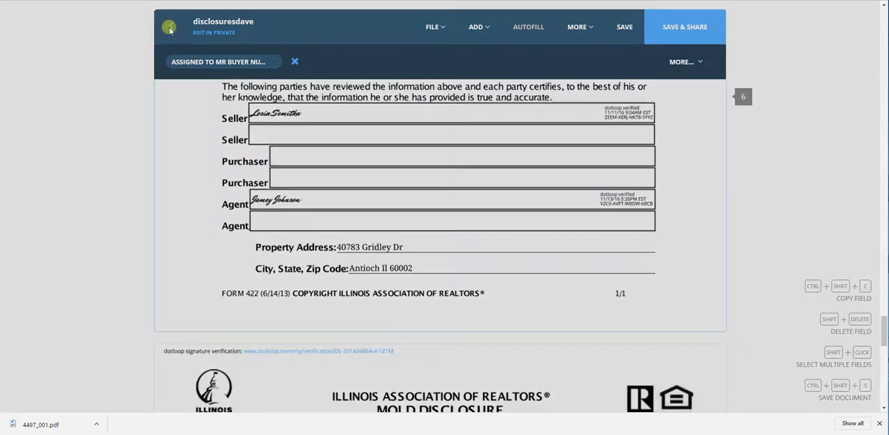
left_click(169, 26)
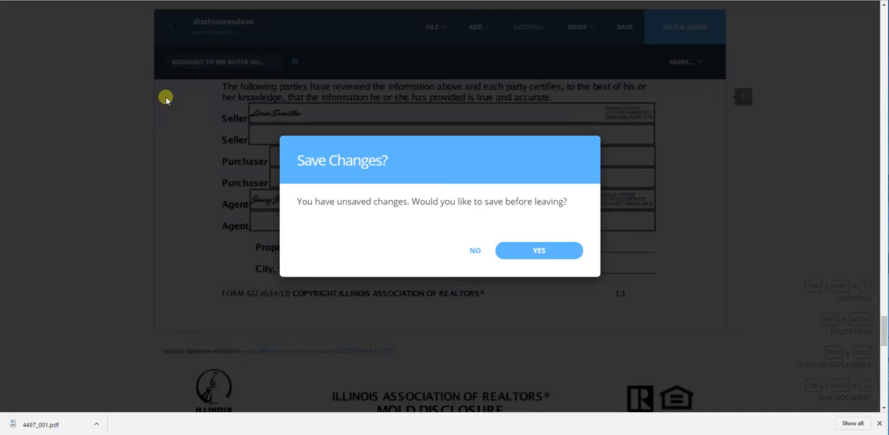
left_click(508, 256)
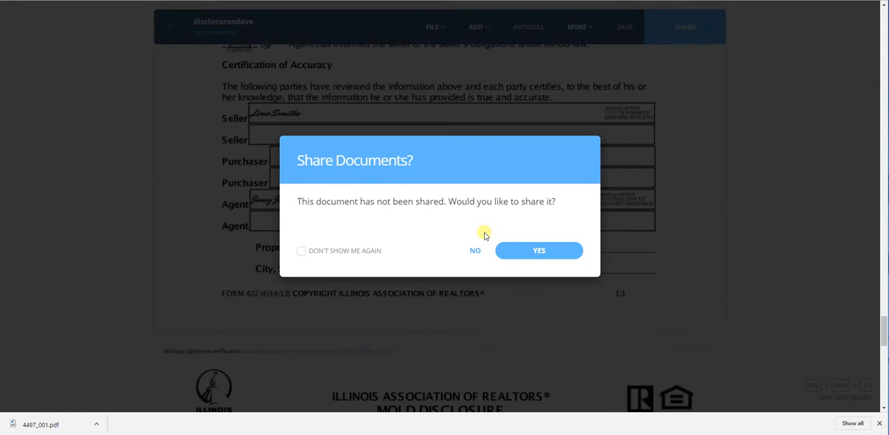
left_click(476, 251)
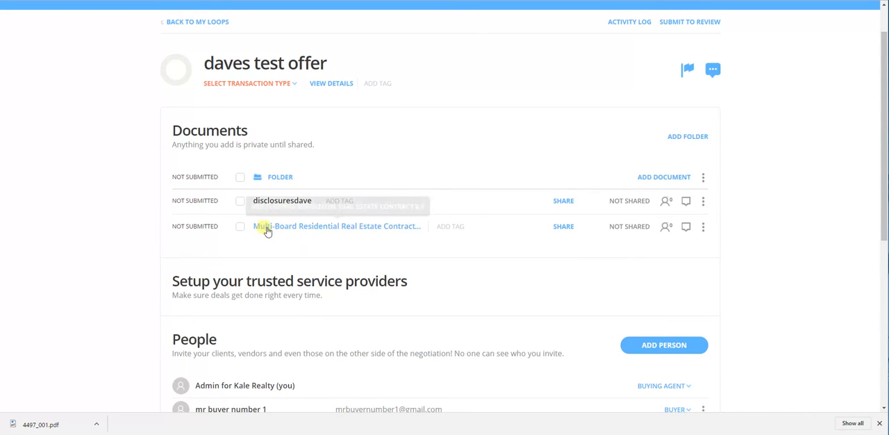
Select the whole document folder and review the sharing recipients and their signing permissions, closing without sharing.
scroll(265, 229, "up", 1)
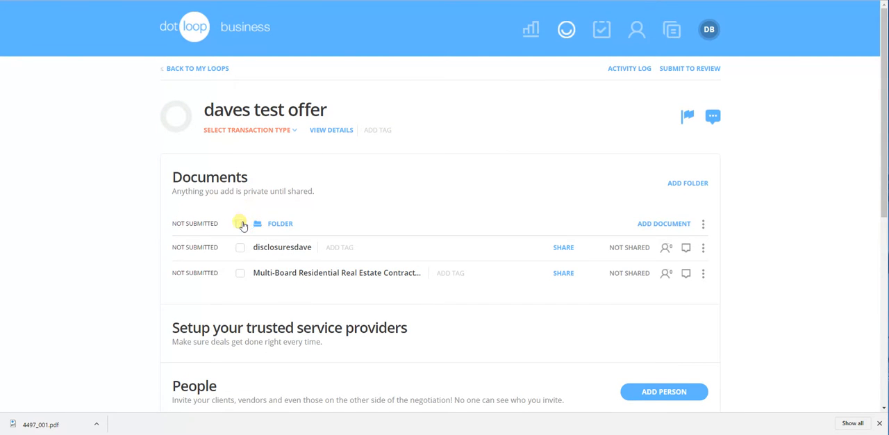
left_click(240, 223)
left_click(679, 191)
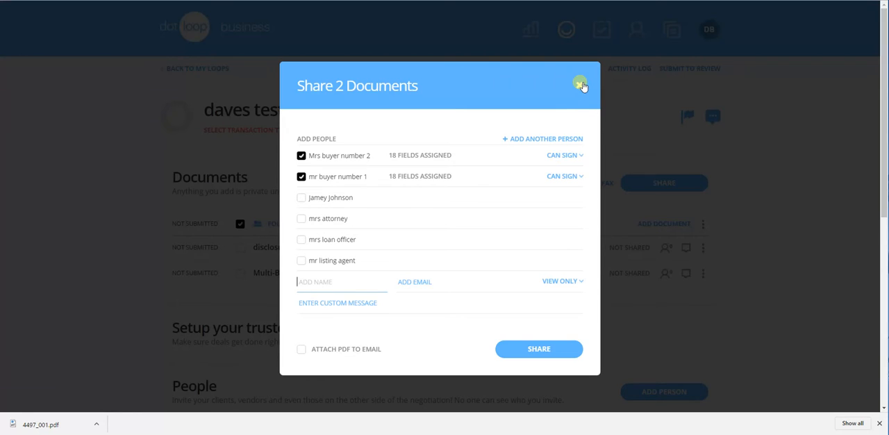
left_click(580, 84)
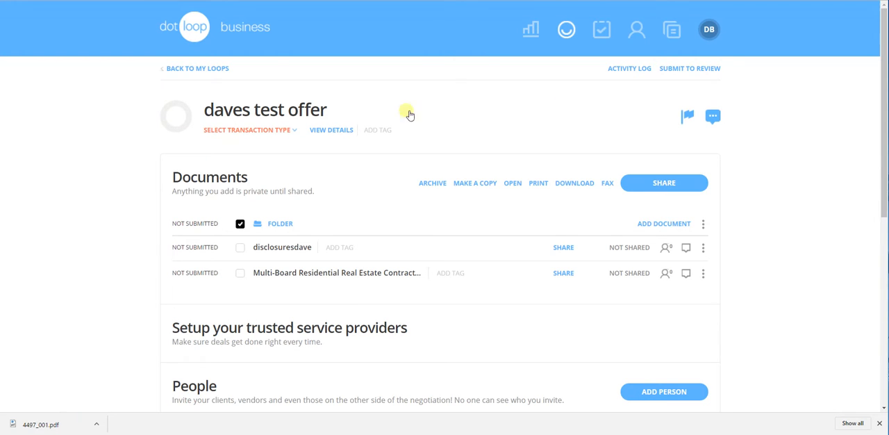
Try including the listing agent as a view-only recipient of both documents, and close the sharing dialog without sending.
left_click(643, 185)
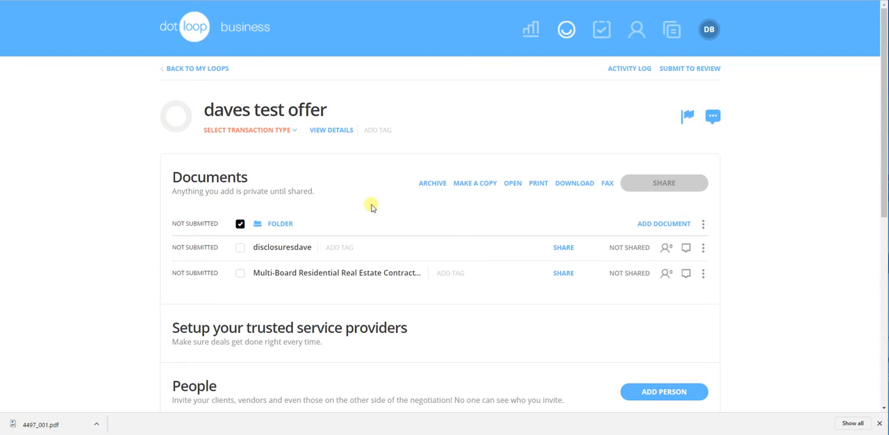
scroll(330, 237, "down", 1)
left_click(301, 214)
mouse_move(323, 213)
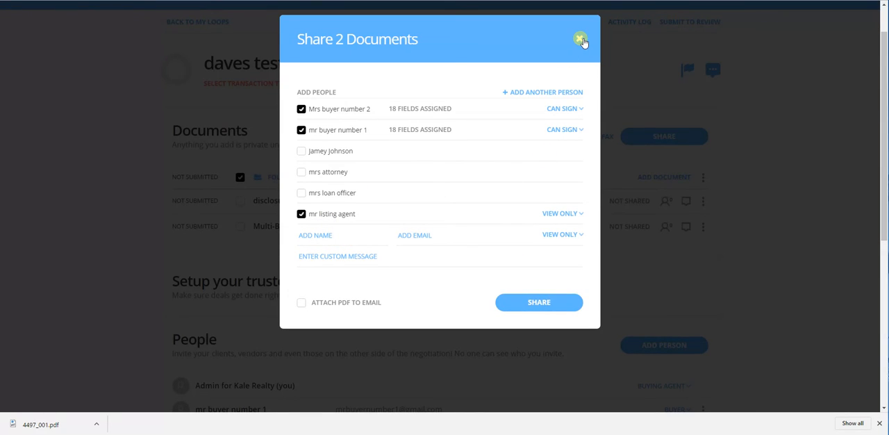
left_click(581, 40)
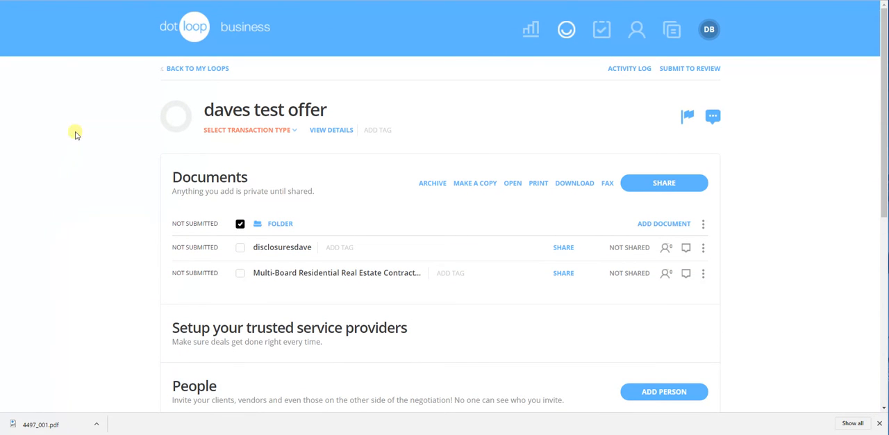